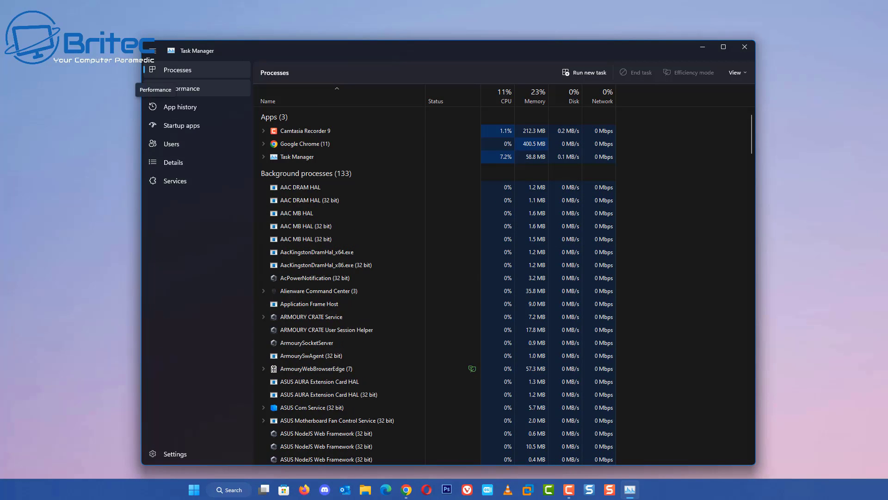
Check the CPU and memory usage graphs in Task Manager's performance view.
{"action": "left_click", "coordinate": [153, 86]}
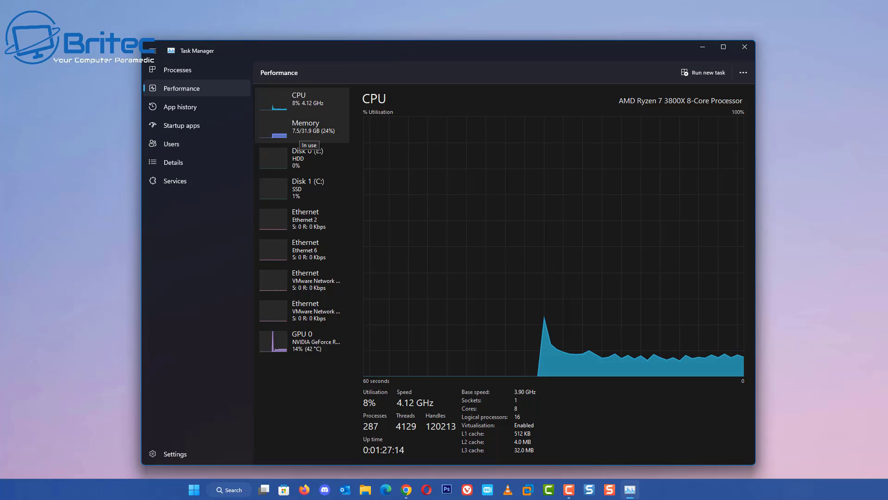
{"action": "left_click", "coordinate": [308, 132]}
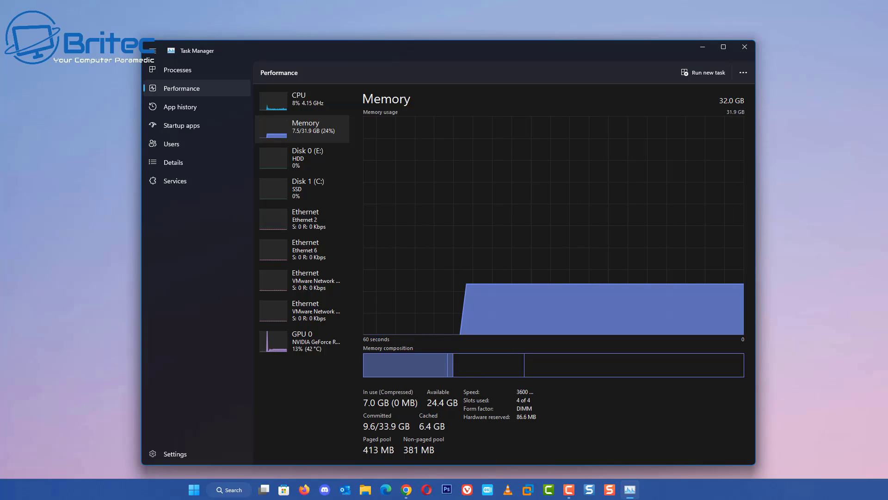
{"action": "left_click", "coordinate": [302, 101]}
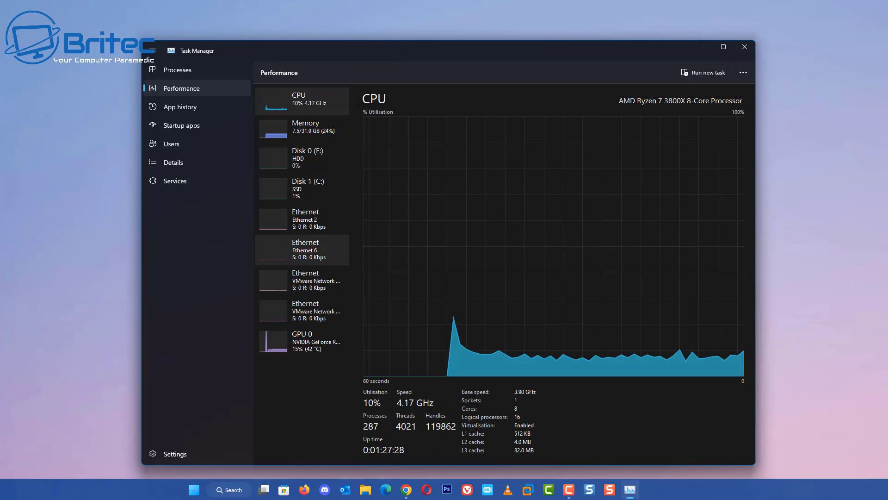
Examine the running apps and background processes for CPU and memory use, and return to the performance view.
{"action": "left_click", "coordinate": [178, 70]}
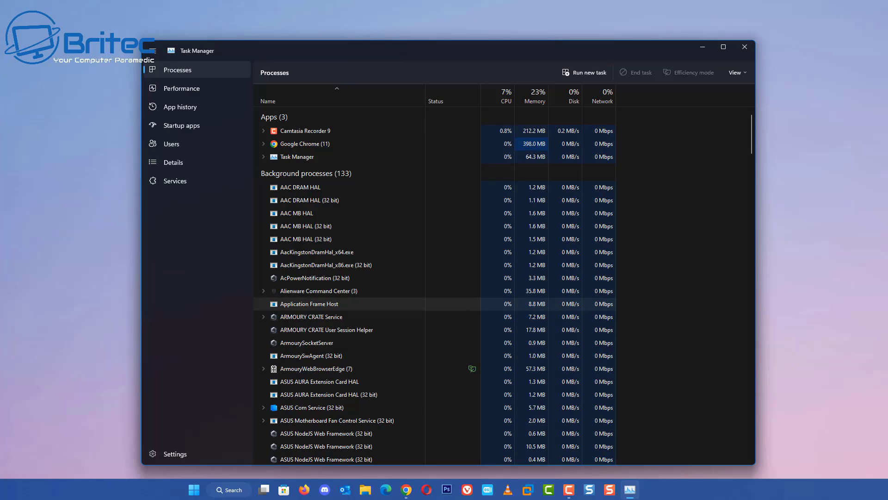
{"action": "scroll", "coordinate": [416, 320], "scroll_direction": "down", "scroll_amount": 3}
{"action": "scroll", "coordinate": [416, 321], "scroll_direction": "down", "scroll_amount": 1}
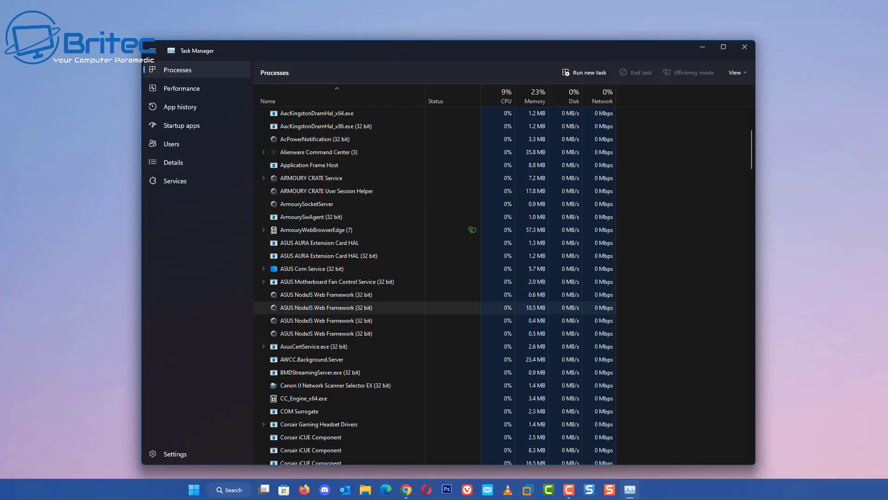
{"action": "scroll", "coordinate": [416, 304], "scroll_direction": "down", "scroll_amount": 2}
{"action": "scroll", "coordinate": [416, 304], "scroll_direction": "down", "scroll_amount": 3}
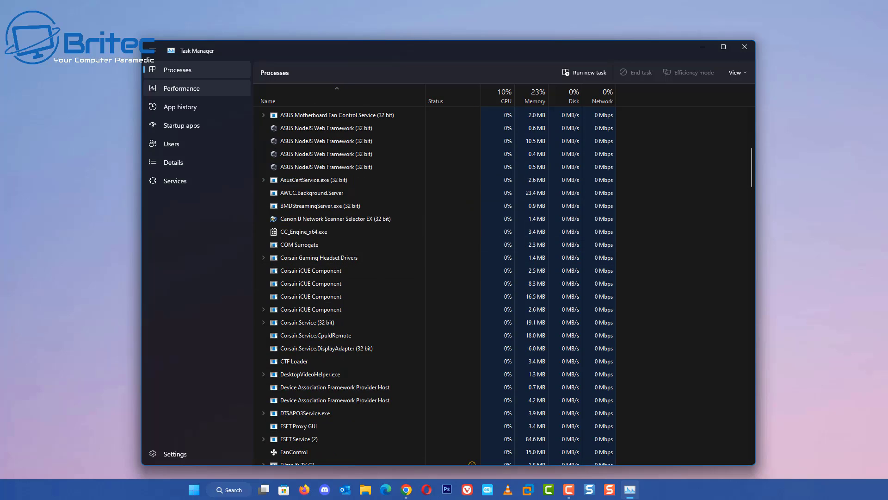
{"action": "left_click", "coordinate": [181, 88]}
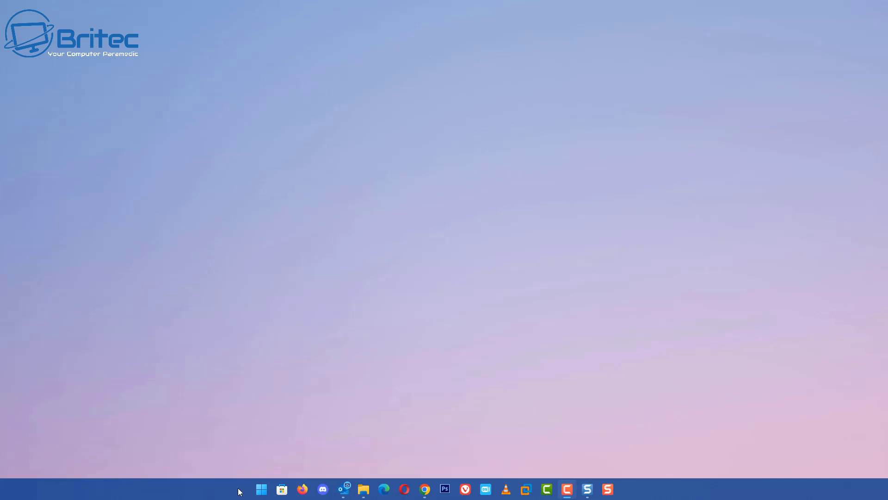
Open the Startup apps page in Windows Settings and look through the full list of apps.
{"action": "left_click", "coordinate": [260, 491]}
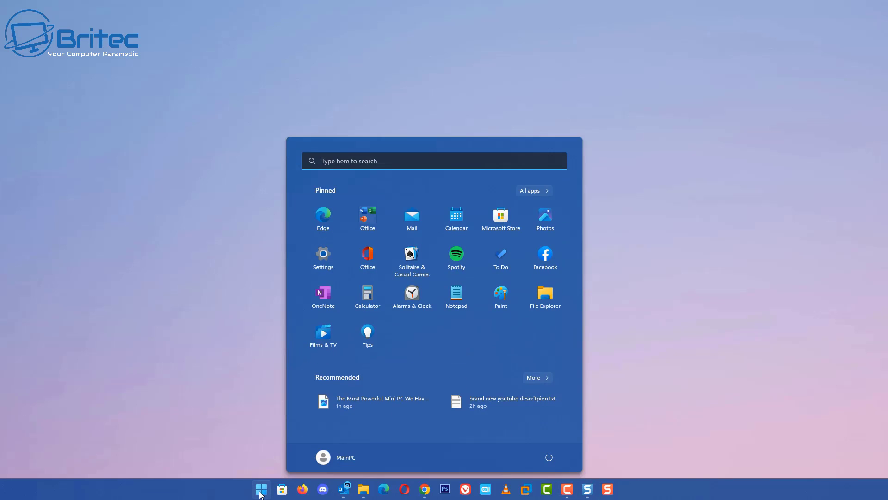
{"action": "left_click", "coordinate": [326, 257]}
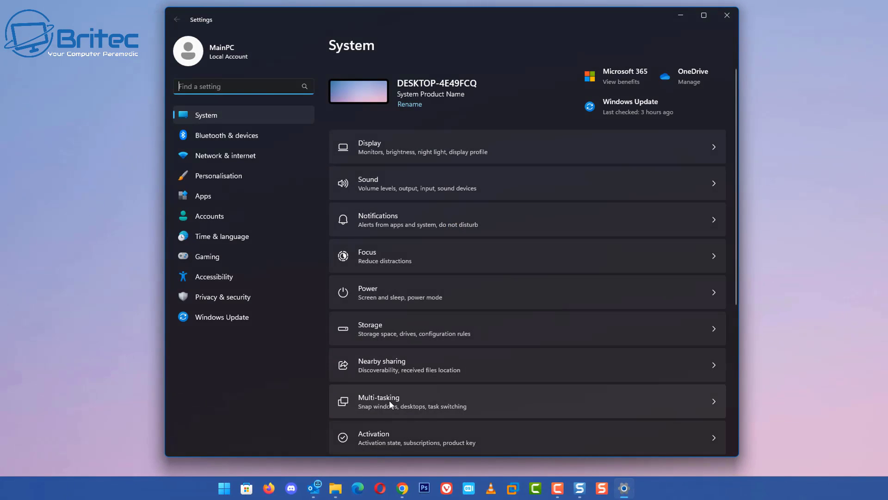
{"action": "left_click", "coordinate": [198, 196]}
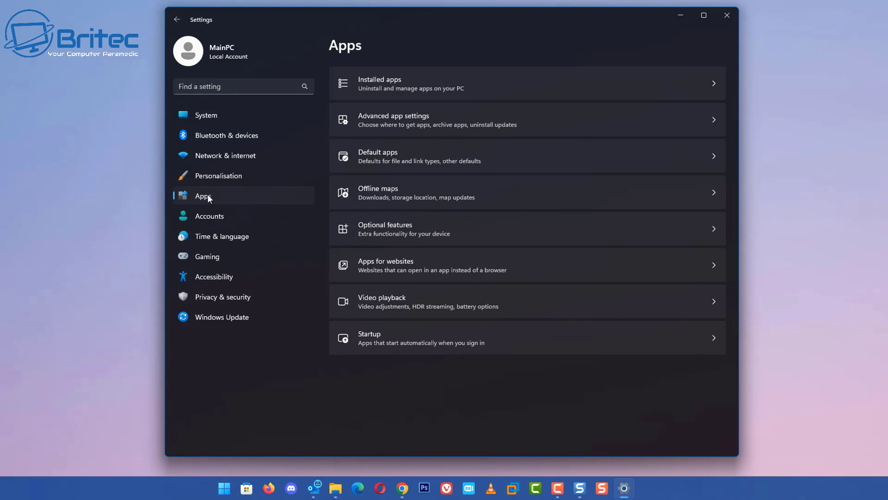
{"action": "left_click", "coordinate": [400, 335]}
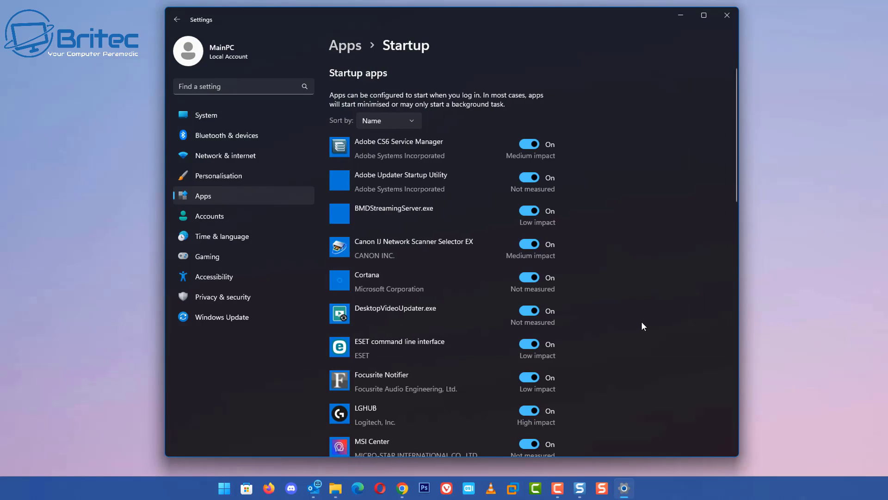
{"action": "scroll", "coordinate": [640, 323], "scroll_direction": "down", "scroll_amount": 10}
{"action": "scroll", "coordinate": [624, 332], "scroll_direction": "down", "scroll_amount": 3}
{"action": "scroll", "coordinate": [624, 331], "scroll_direction": "up", "scroll_amount": 11}
{"action": "scroll", "coordinate": [624, 334], "scroll_direction": "up", "scroll_amount": 2}
Turn off startup for both Adobe entries, BMDStreamingServer.exe, Canon IJ Network Scanner Selector EX, Cortana, DesktopVideoUpdater.exe and Focusrite Notifier.
{"action": "left_click", "coordinate": [532, 179]}
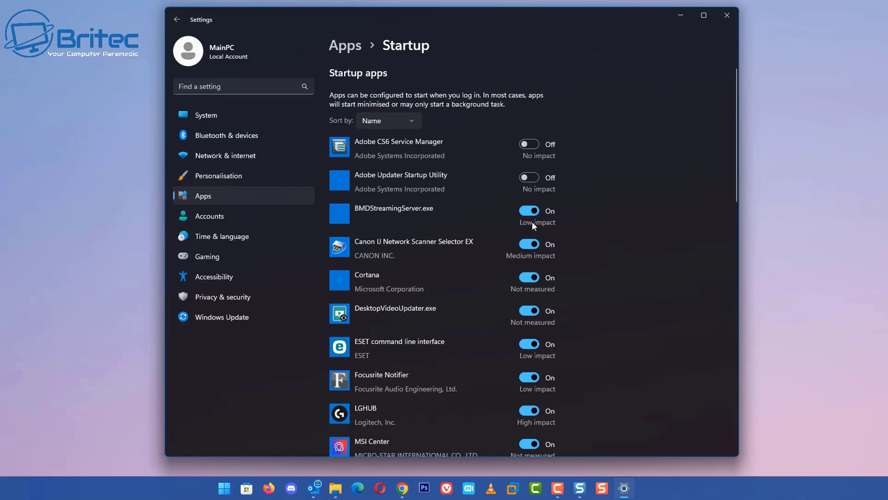
{"action": "left_click", "coordinate": [525, 245]}
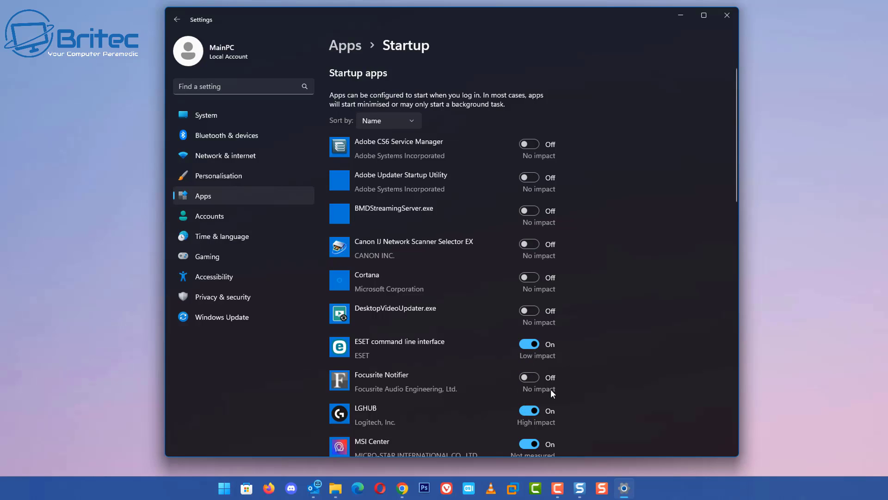
Turn off startup for MSI Center, Macrium Reflect UI Watcher, Microsoft Bing Service, Microsoft Edge, Microsoft OneDrive and Microsoft Teams.
{"action": "scroll", "coordinate": [550, 388], "scroll_direction": "down", "scroll_amount": 4}
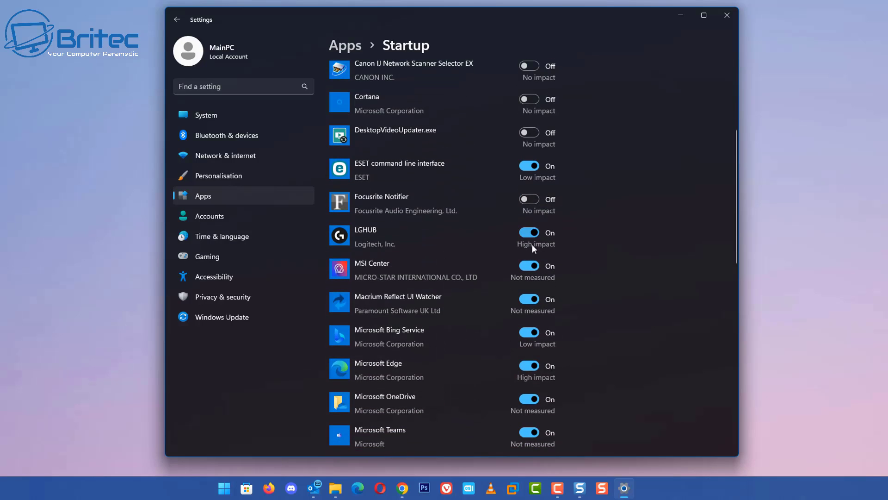
{"action": "left_click", "coordinate": [531, 301]}
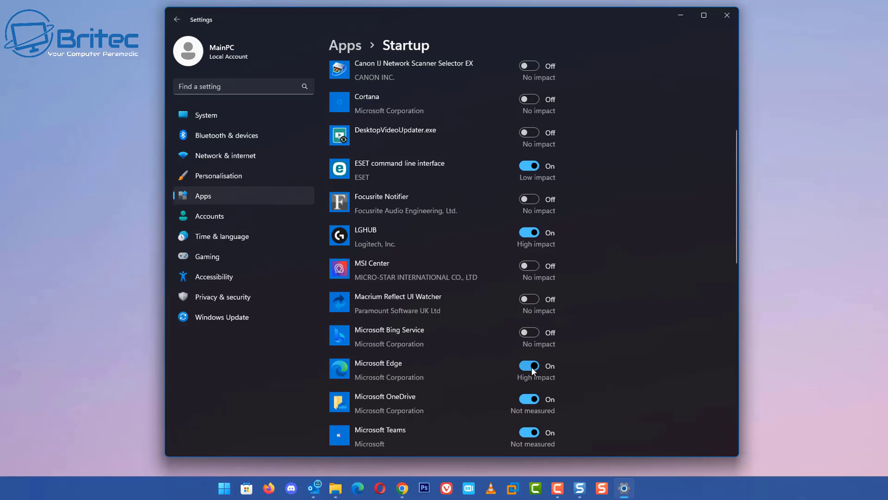
{"action": "scroll", "coordinate": [556, 349], "scroll_direction": "down", "scroll_amount": 3}
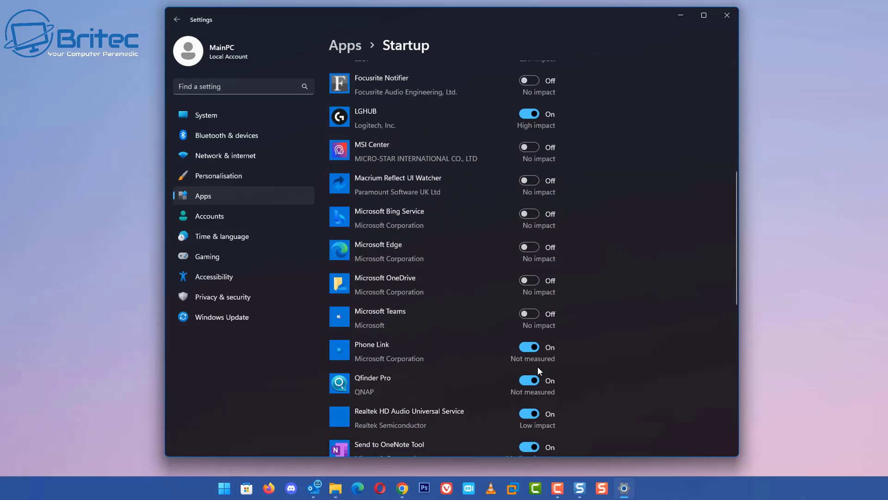
Turn off startup for Phone Link, Qfinder Pro and Send to OneNote Tool.
{"action": "scroll", "coordinate": [592, 354], "scroll_direction": "down", "scroll_amount": 3}
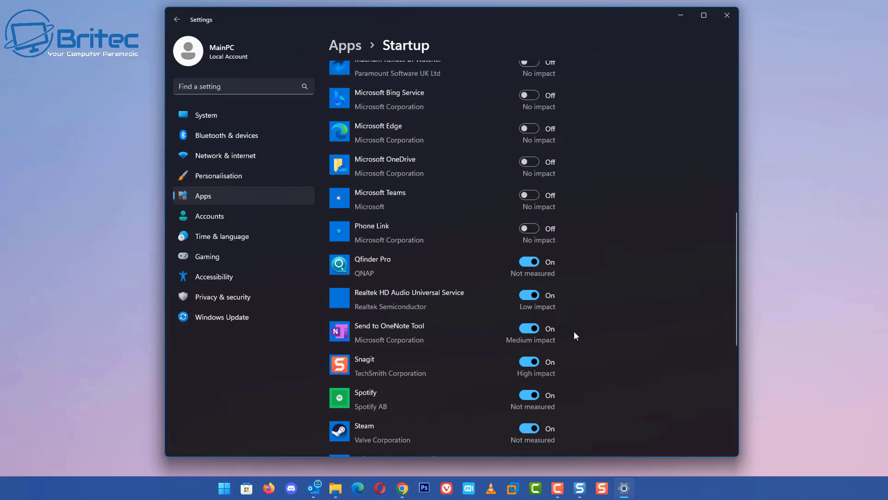
{"action": "left_click", "coordinate": [532, 263]}
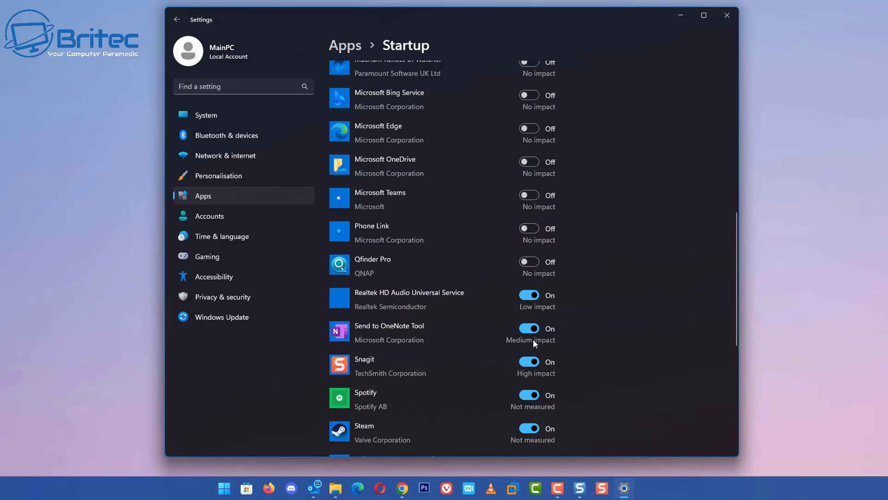
{"action": "left_click", "coordinate": [529, 330]}
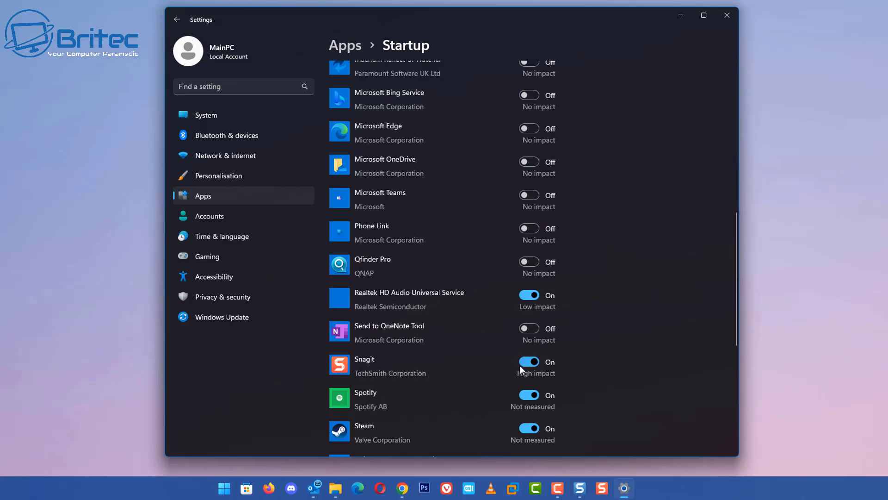
{"action": "scroll", "coordinate": [531, 406], "scroll_direction": "down", "scroll_amount": 4}
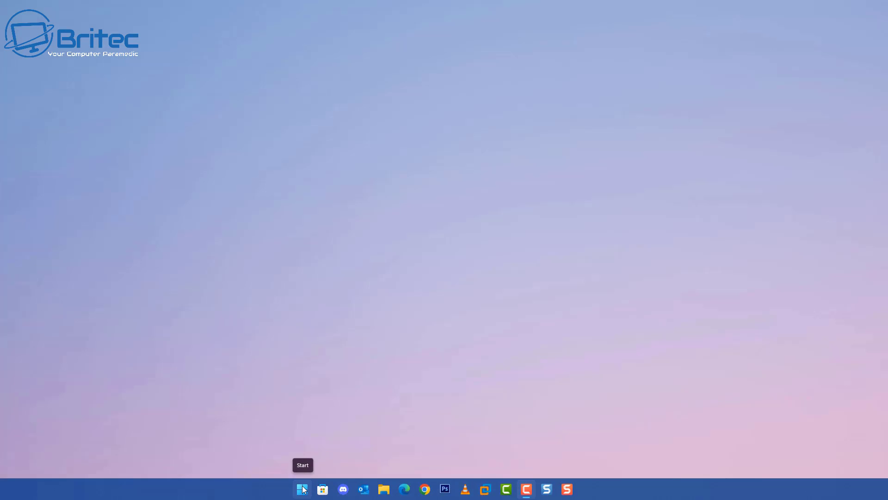
Search Windows for Control Panel and open its Programs and Features list.
{"action": "left_click", "coordinate": [303, 489]}
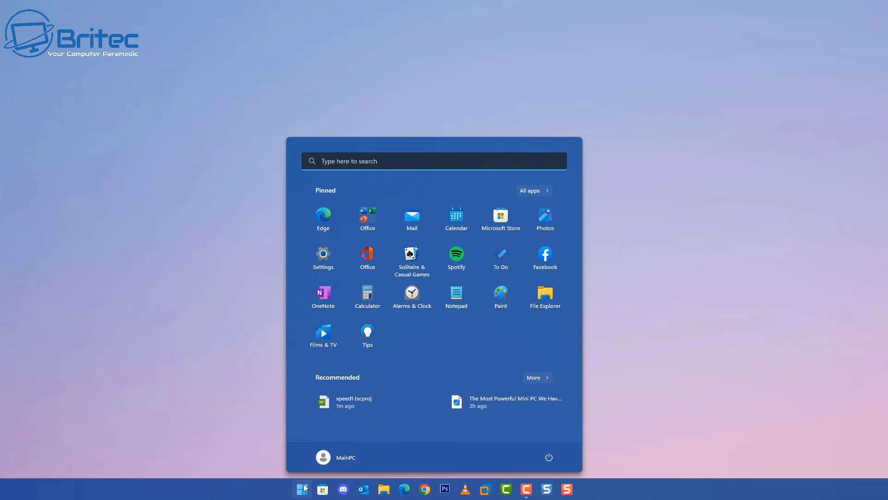
{"action": "left_click", "coordinate": [359, 162]}
{"action": "type", "text": "control Panel"}
{"action": "left_click", "coordinate": [295, 236]}
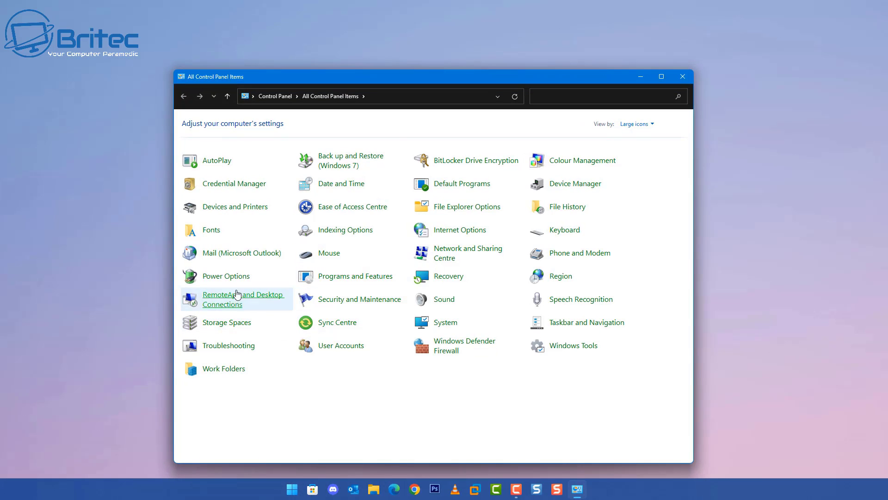
{"action": "double_click", "coordinate": [345, 285]}
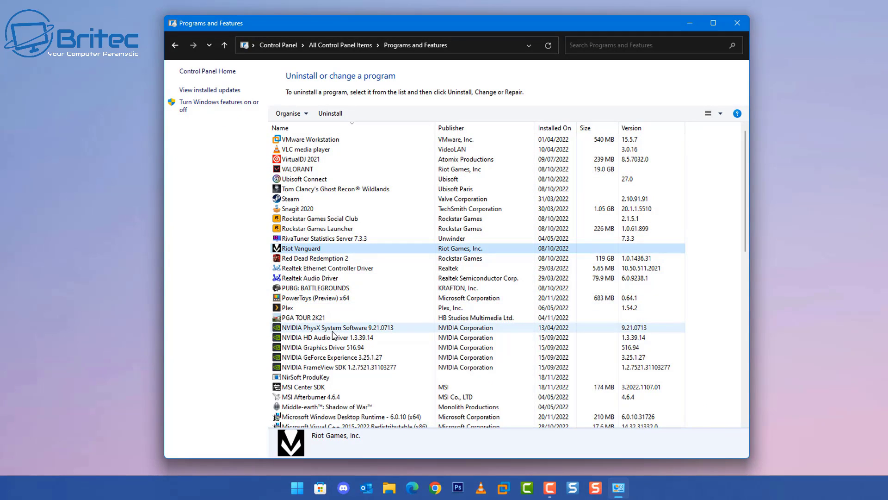
Uninstall MSI Afterburner 4.6.4, choosing to keep its settings, and close the uninstaller.
{"action": "scroll", "coordinate": [332, 336], "scroll_direction": "down", "scroll_amount": 1}
{"action": "scroll", "coordinate": [333, 336], "scroll_direction": "down", "scroll_amount": 7}
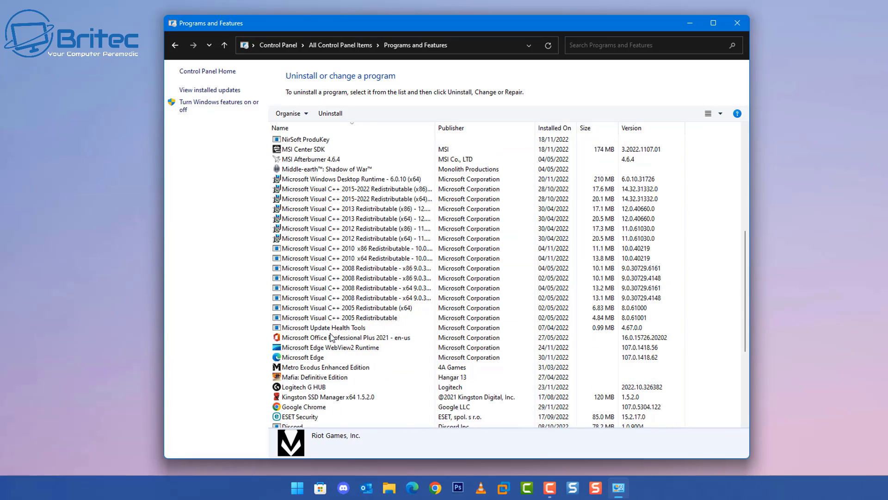
{"action": "left_click", "coordinate": [335, 159]}
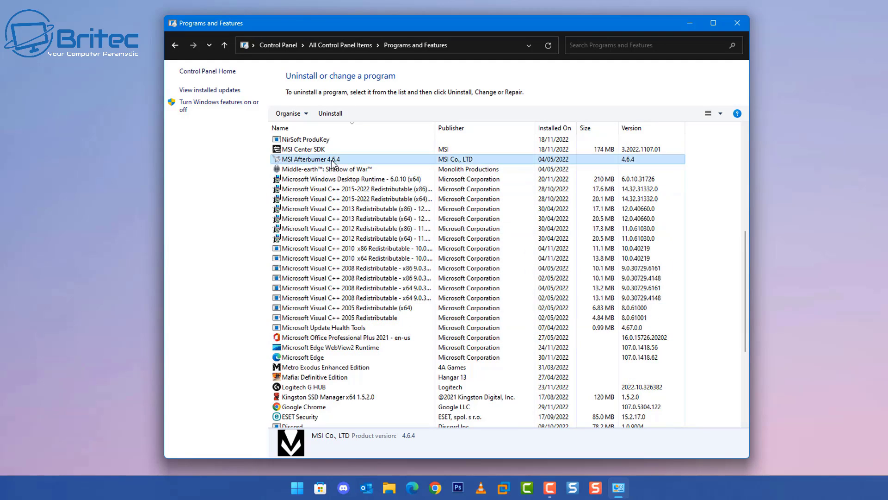
{"action": "left_click", "coordinate": [336, 117]}
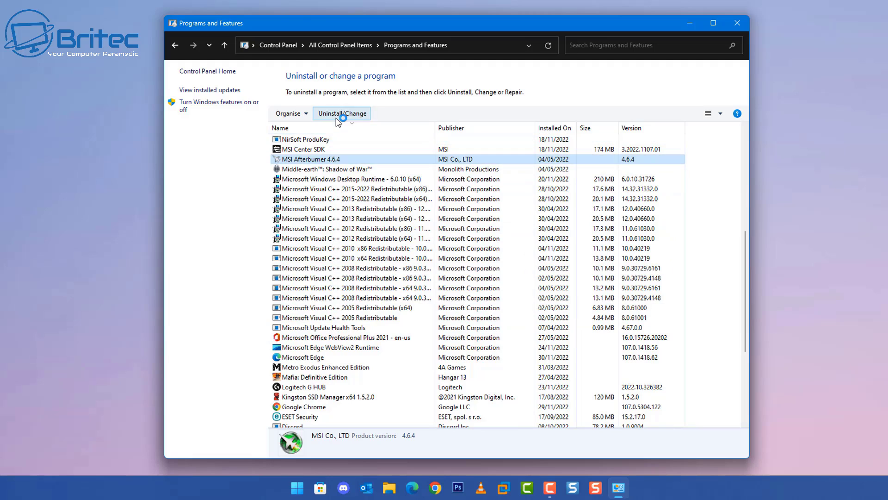
{"action": "left_click", "coordinate": [514, 200]}
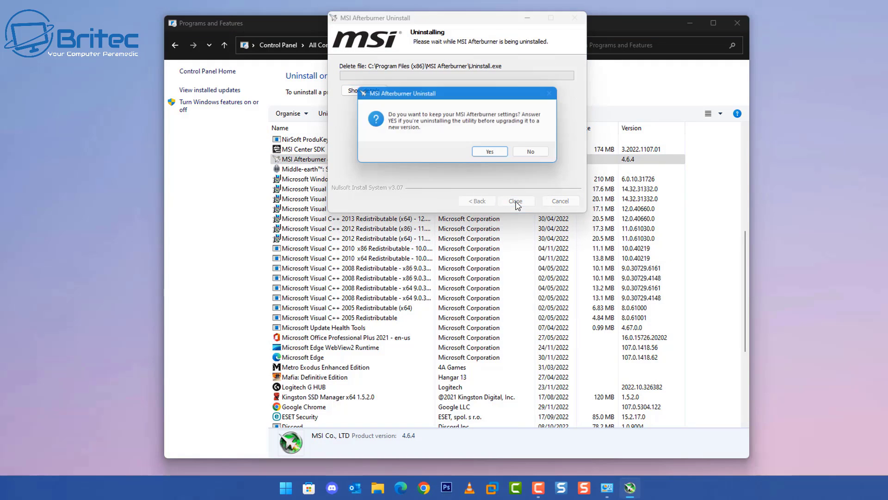
{"action": "left_click", "coordinate": [494, 155]}
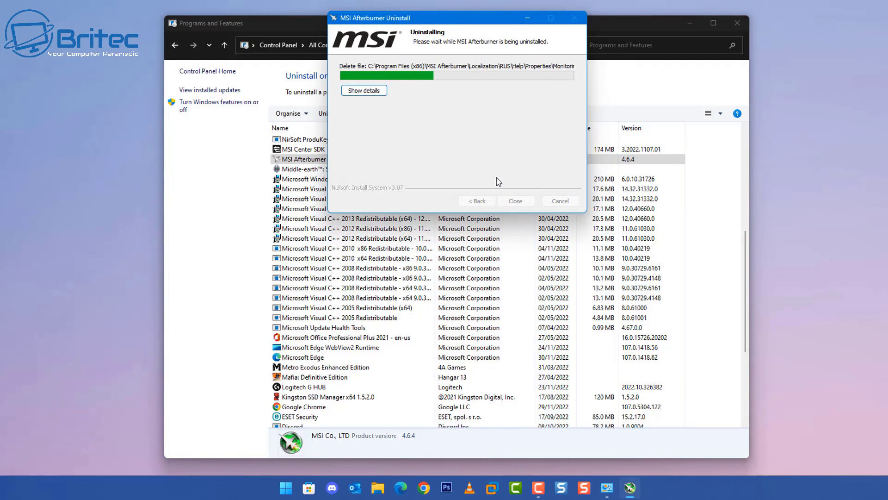
{"action": "left_click", "coordinate": [514, 202]}
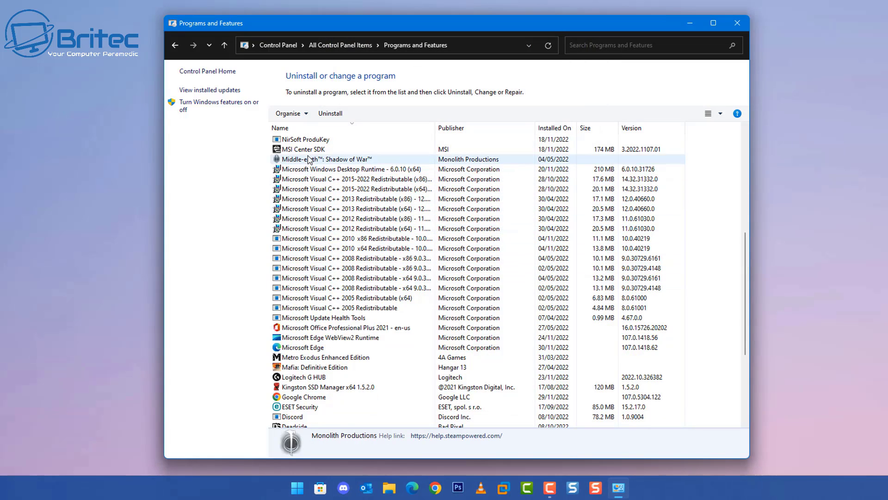
Uninstall MSI Center SDK and dismiss its completion message.
{"action": "left_click", "coordinate": [310, 153]}
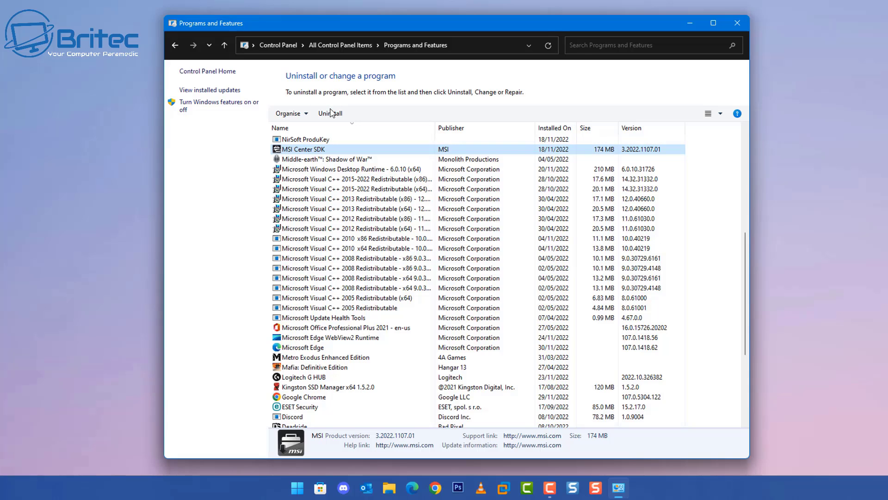
{"action": "left_click", "coordinate": [331, 112]}
{"action": "left_click", "coordinate": [493, 155]}
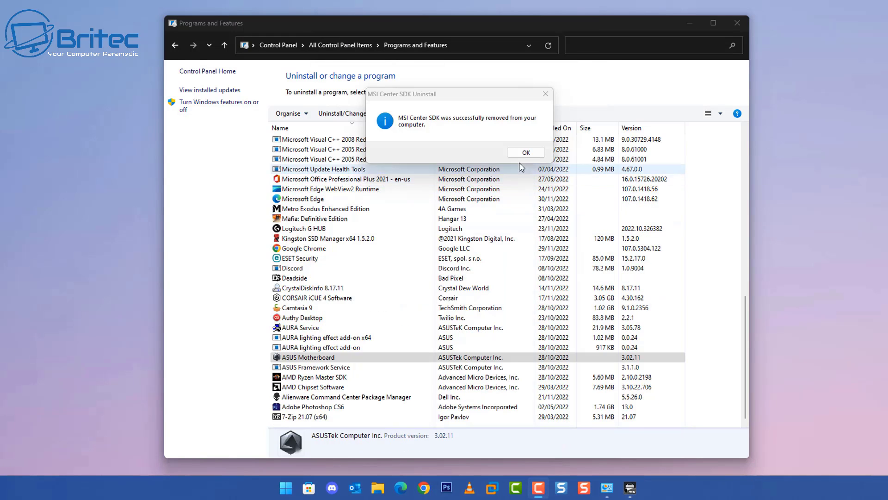
{"action": "left_click", "coordinate": [523, 152]}
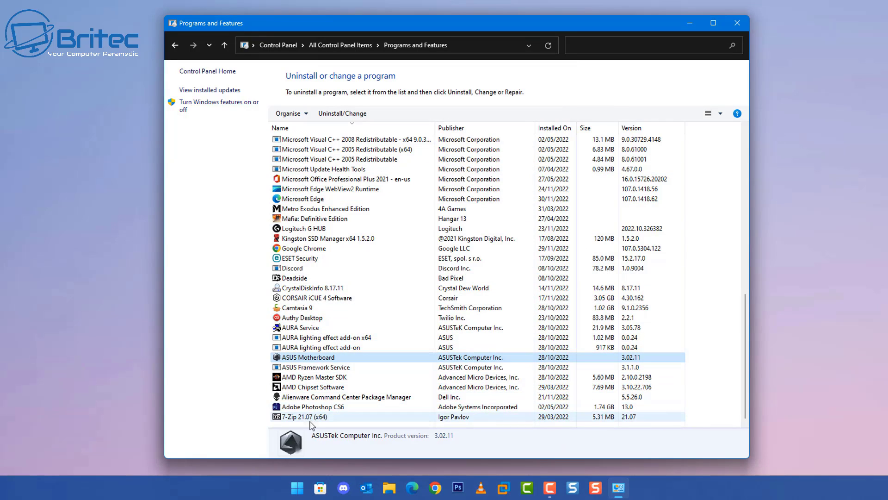
Uninstall ASUS Framework Service and dismiss its completion message.
{"action": "left_click", "coordinate": [319, 367]}
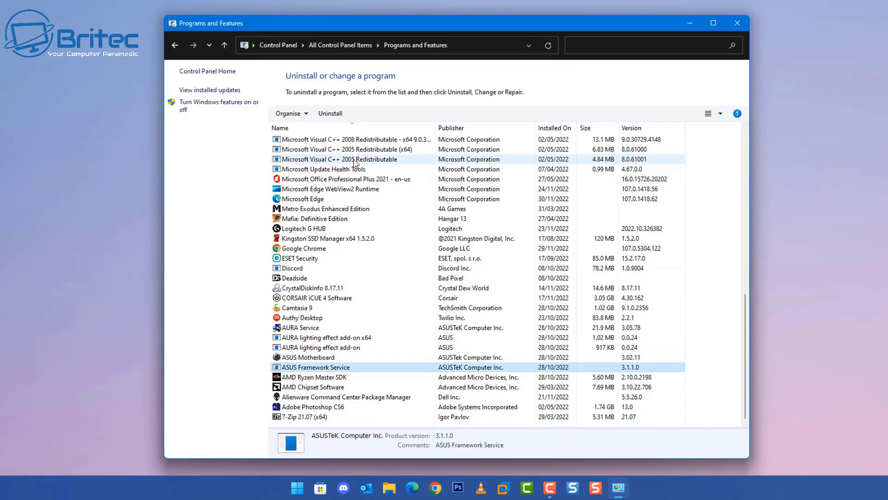
{"action": "left_click", "coordinate": [333, 117]}
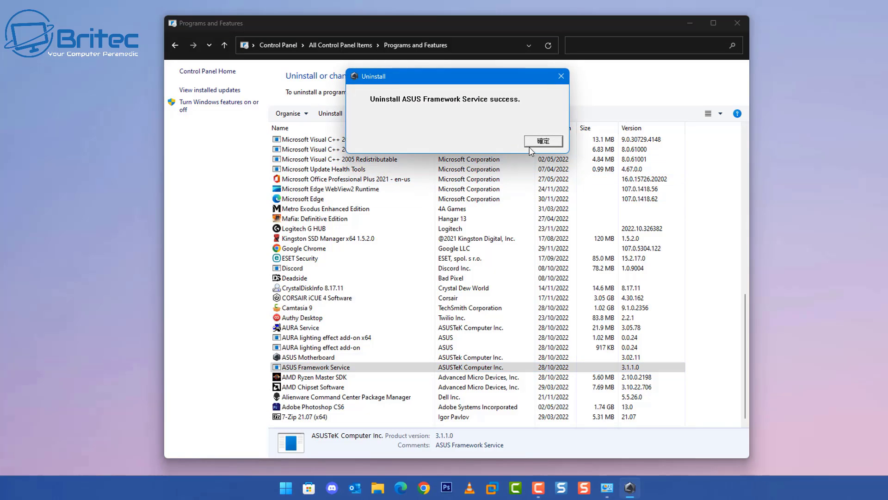
{"action": "left_click", "coordinate": [541, 142]}
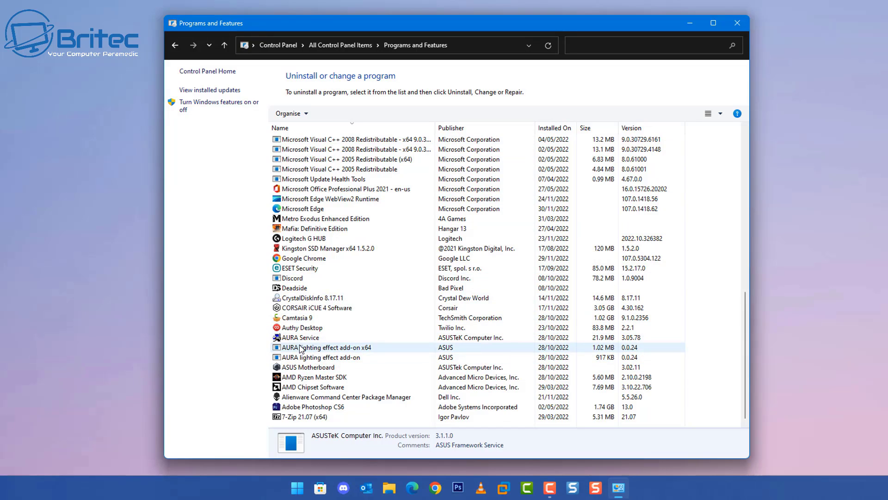
Uninstall ASUS Motherboard from the list of installed programs.
{"action": "left_click", "coordinate": [315, 368]}
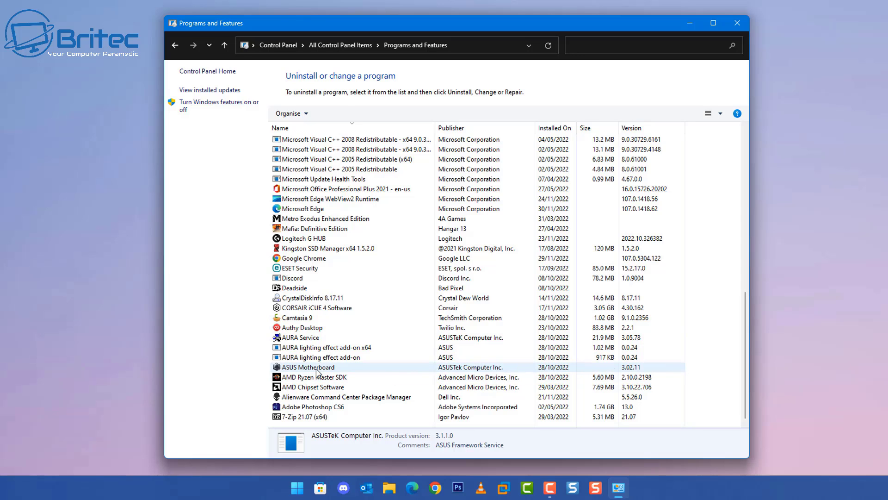
{"action": "left_click", "coordinate": [346, 117]}
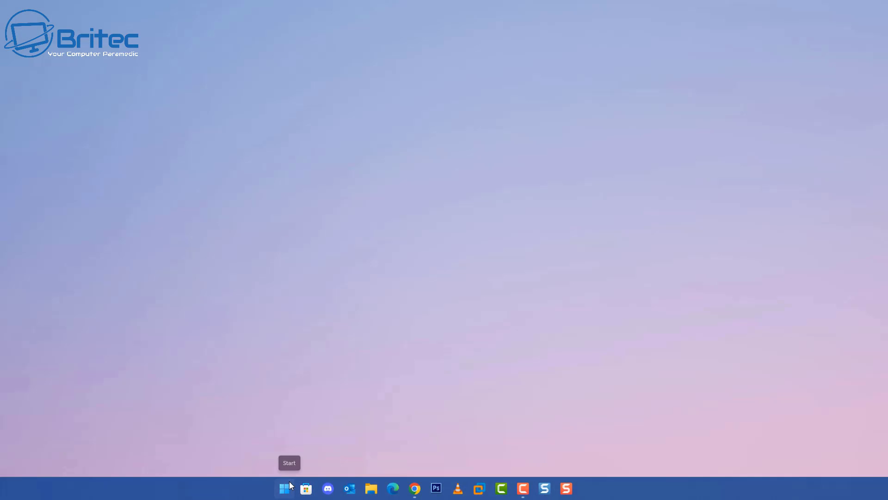
Search Windows for "visual" and open the Visual effects system settings.
{"action": "left_click", "coordinate": [285, 488]}
{"action": "left_click", "coordinate": [333, 143]}
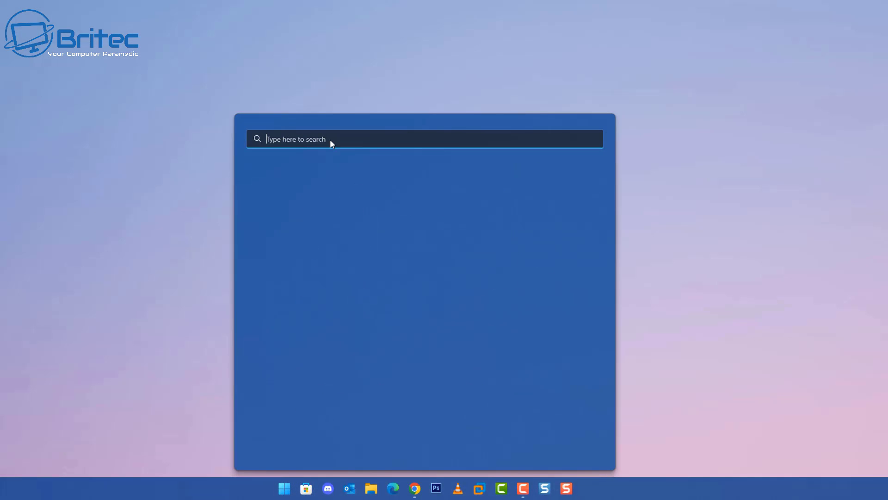
{"action": "type", "text": "vid"}
{"action": "key", "text": "BackSpace"}
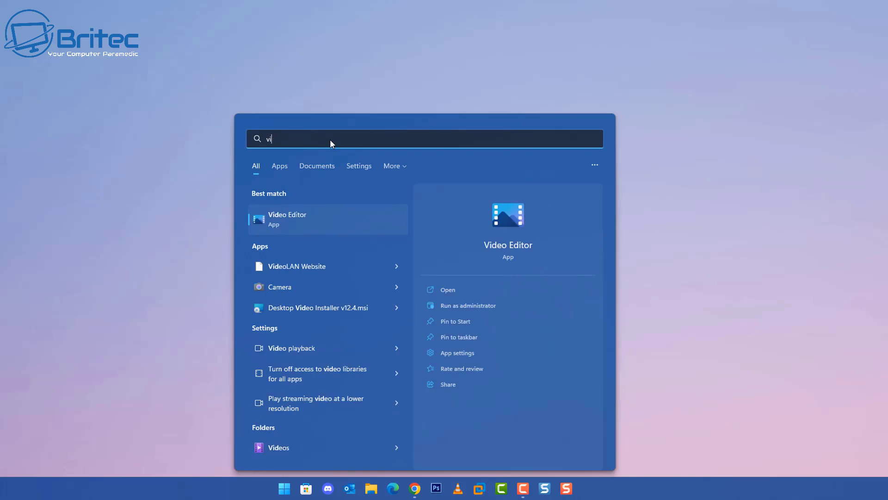
{"action": "type", "text": "s"}
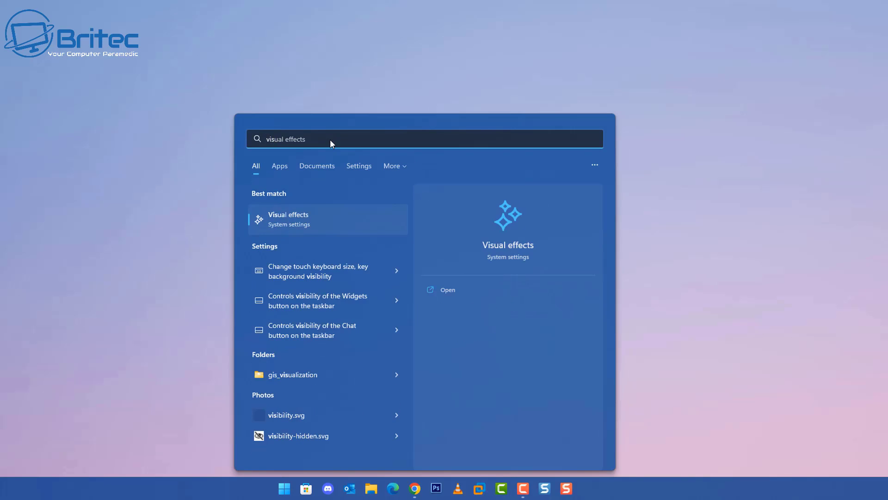
{"action": "type", "text": "ual"}
{"action": "left_click", "coordinate": [310, 215]}
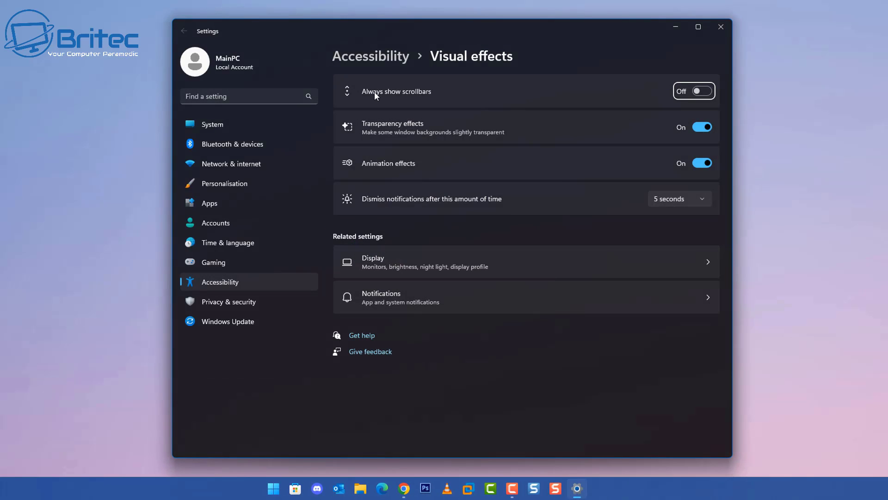
Turn off transparency effects and animation effects.
{"action": "left_click", "coordinate": [698, 128]}
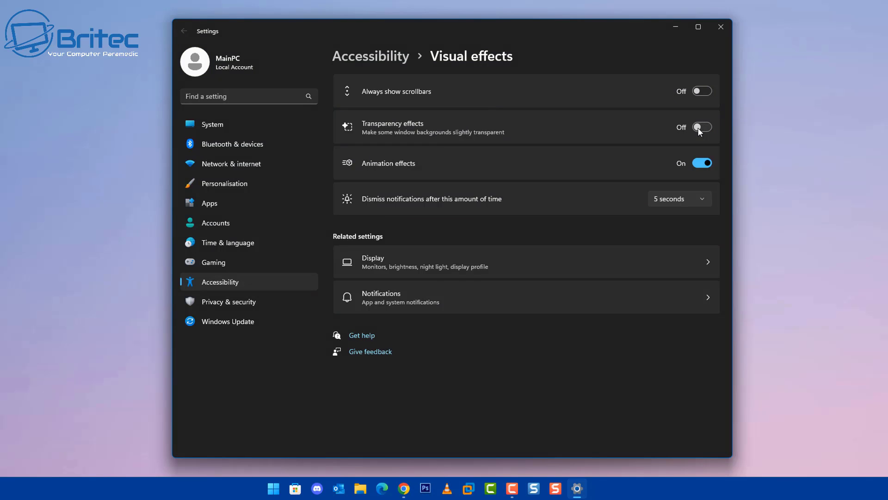
{"action": "left_click", "coordinate": [698, 128]}
{"action": "left_click", "coordinate": [698, 127]}
{"action": "left_click", "coordinate": [698, 126]}
{"action": "left_click", "coordinate": [698, 127]}
{"action": "left_click", "coordinate": [697, 127]}
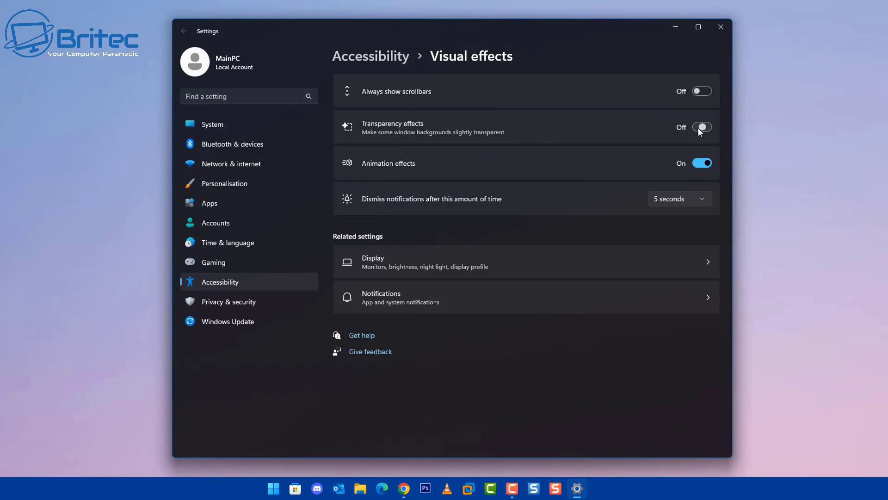
{"action": "left_click", "coordinate": [702, 163]}
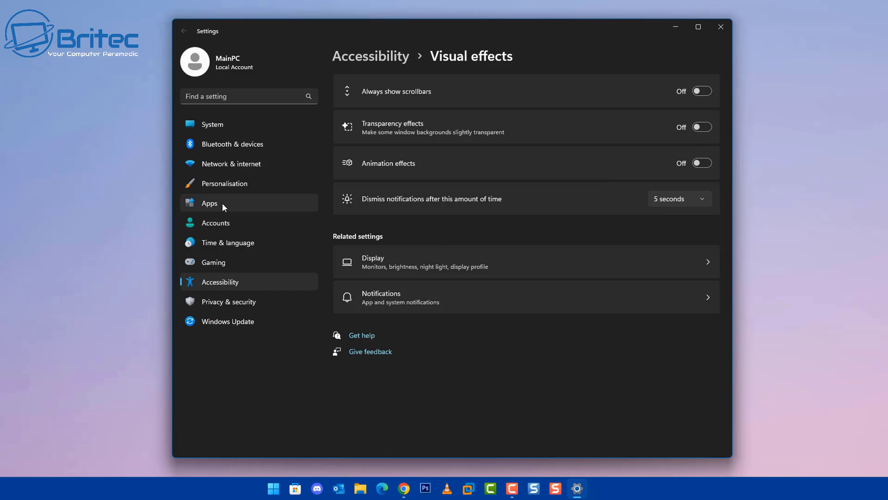
View the transparency effects option in the Personalisation Colours settings, and close Settings.
{"action": "left_click", "coordinate": [235, 187]}
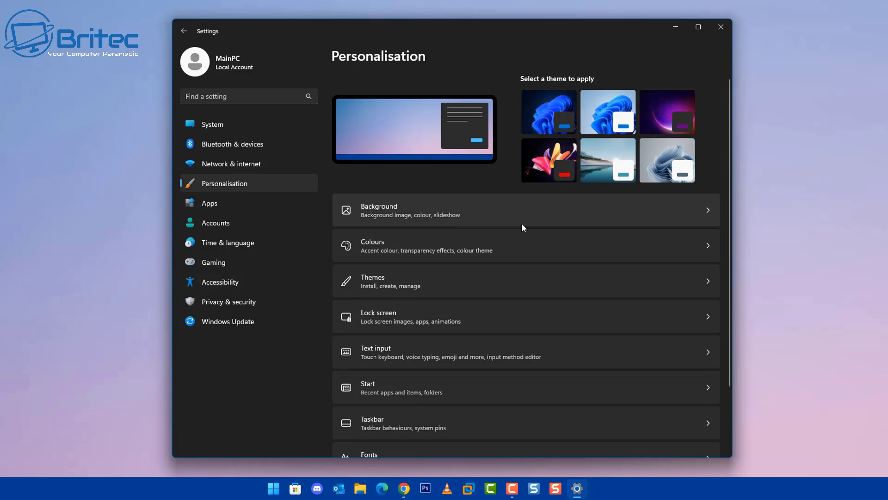
{"action": "left_click", "coordinate": [468, 248]}
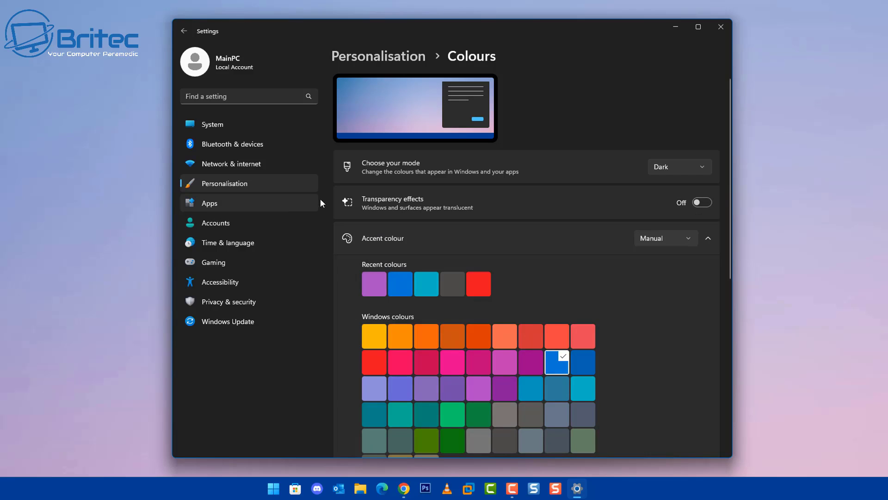
{"action": "left_click", "coordinate": [729, 32]}
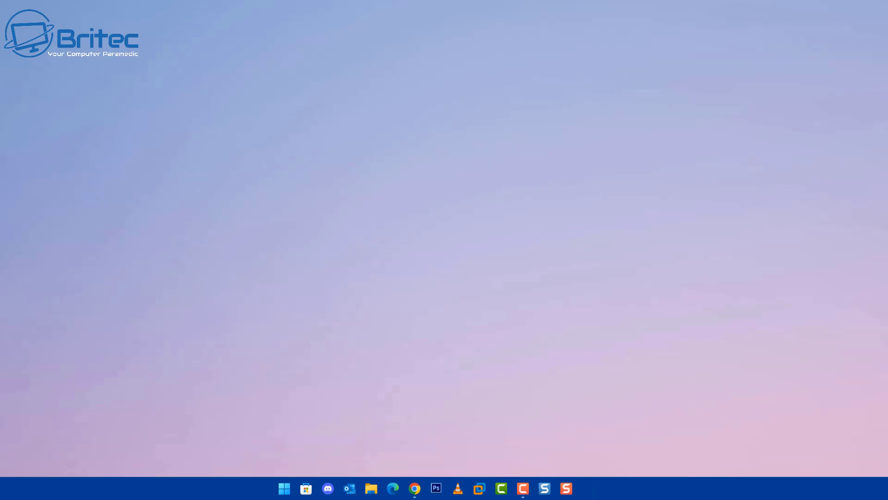
{"action": "left_click", "coordinate": [284, 489]}
{"action": "left_click", "coordinate": [286, 492]}
{"action": "left_click", "coordinate": [285, 489]}
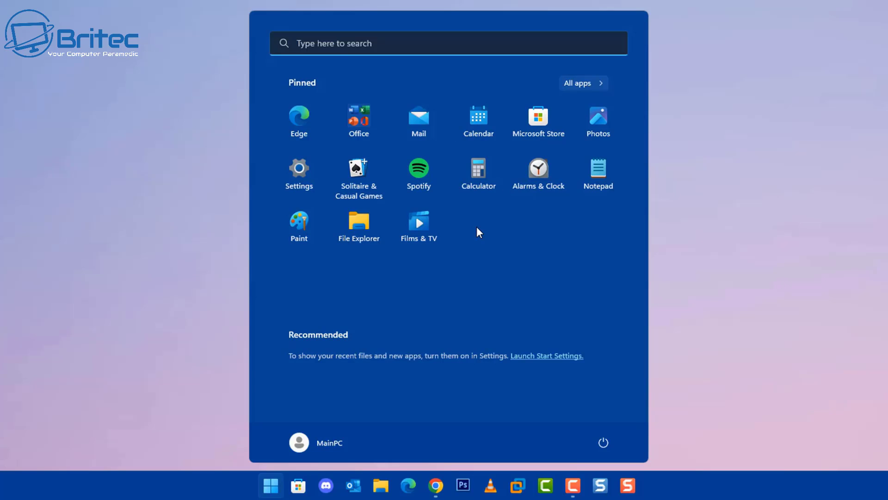
{"action": "left_click", "coordinate": [748, 254]}
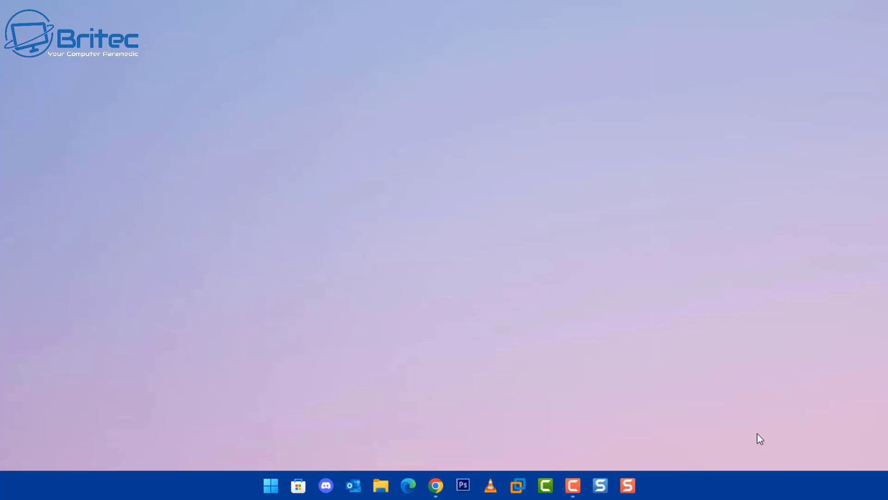
{"action": "left_click", "coordinate": [574, 486]}
Search Windows for "performance" and open the setting to adjust the appearance and performance of Windows.
{"action": "left_click", "coordinate": [270, 485]}
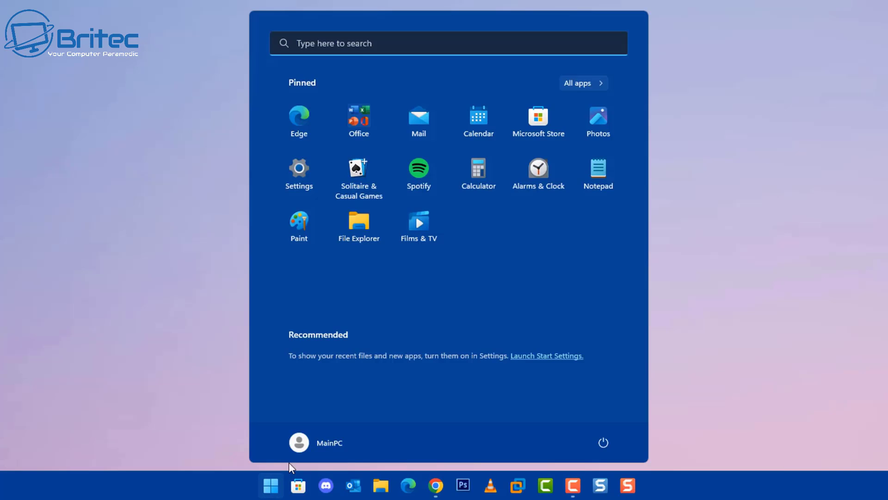
{"action": "left_click", "coordinate": [338, 41]}
{"action": "type", "text": "per"}
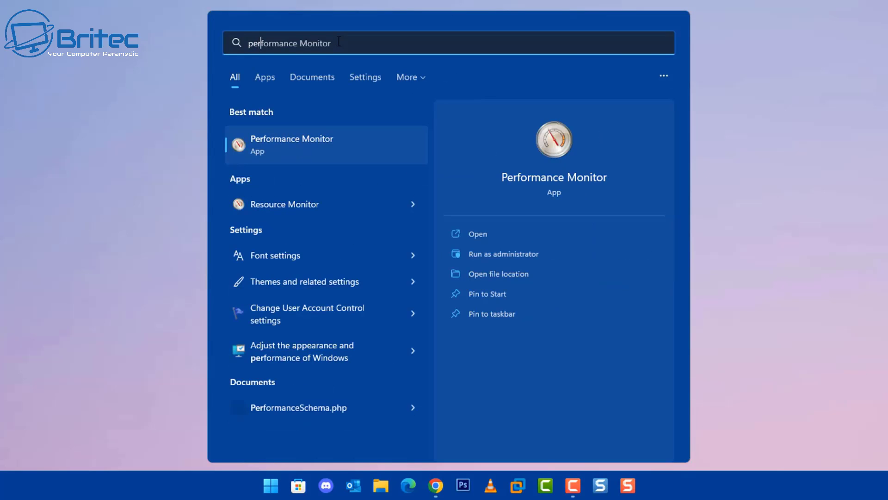
{"action": "type", "text": "formance"}
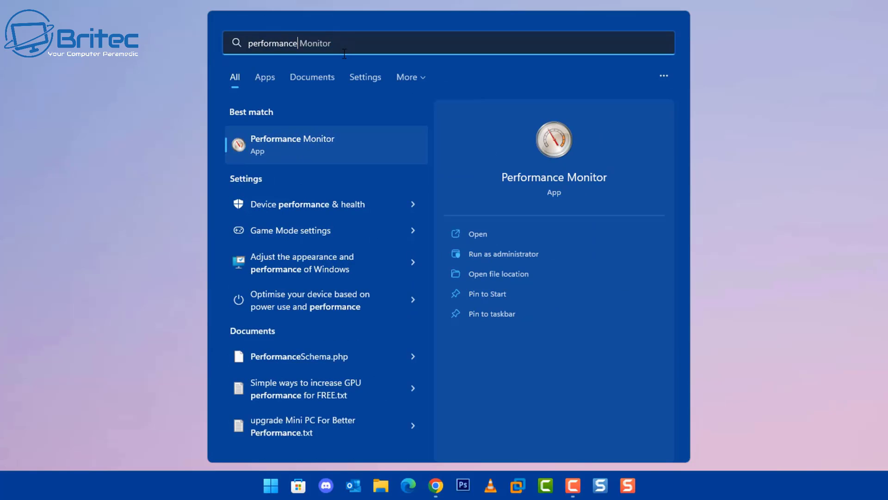
{"action": "left_click", "coordinate": [306, 268]}
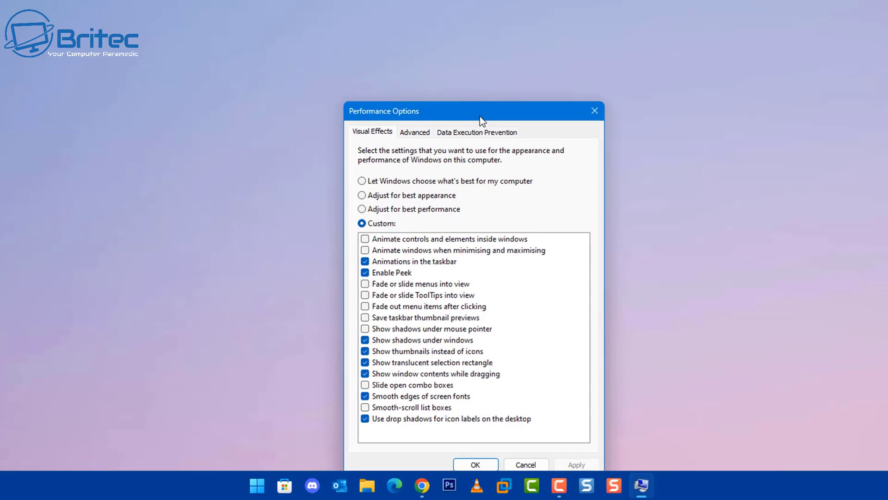
{"action": "mouse_move", "coordinate": [479, 115]}
{"action": "left_mouse_down"}
{"action": "mouse_move", "coordinate": [476, 83]}
{"action": "mouse_move", "coordinate": [495, 93]}
{"action": "mouse_move", "coordinate": [493, 109]}
{"action": "left_mouse_up"}
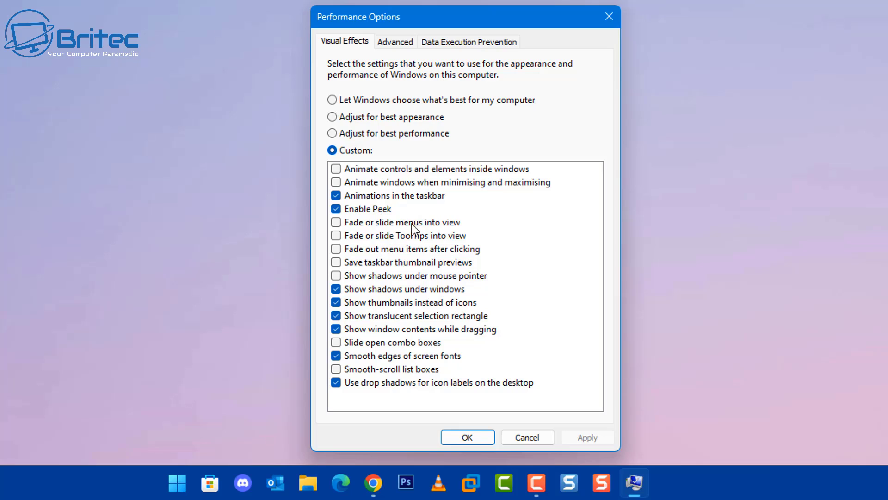
Adjust the visual effects for best performance, re-enable only smooth edges of screen fonts, and apply the changes.
{"action": "left_click", "coordinate": [332, 134]}
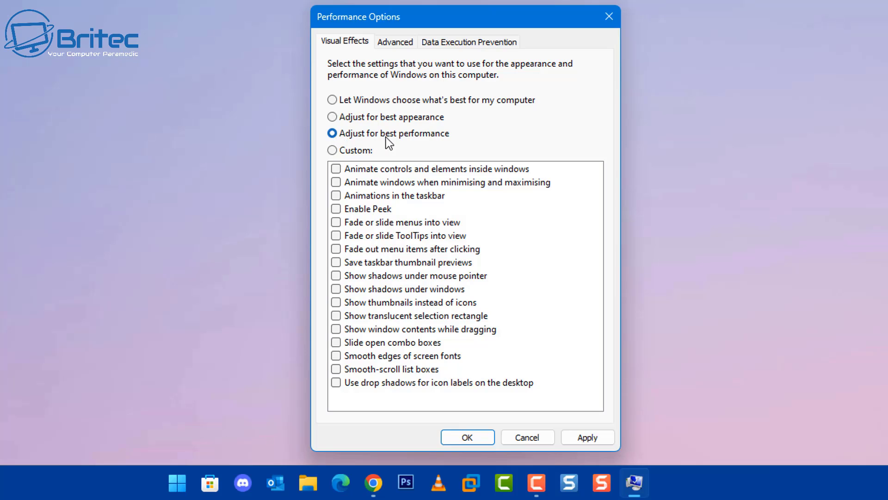
{"action": "left_click", "coordinate": [593, 437]}
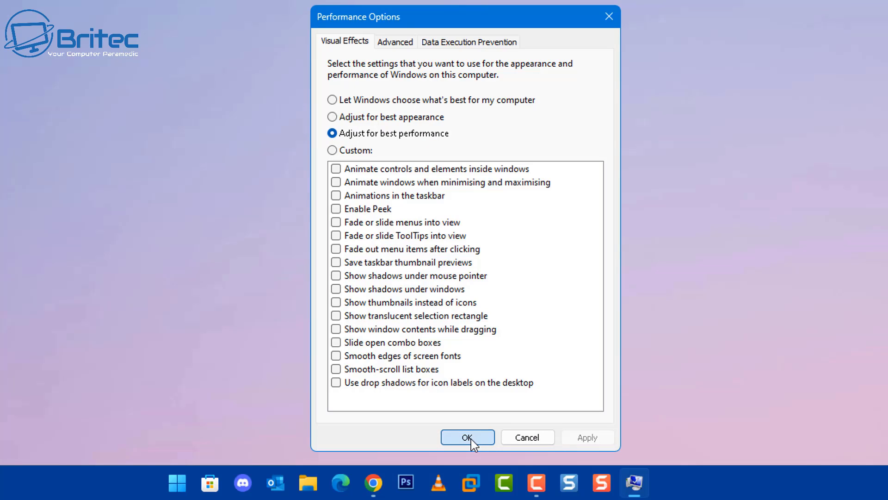
{"action": "left_click", "coordinate": [340, 358]}
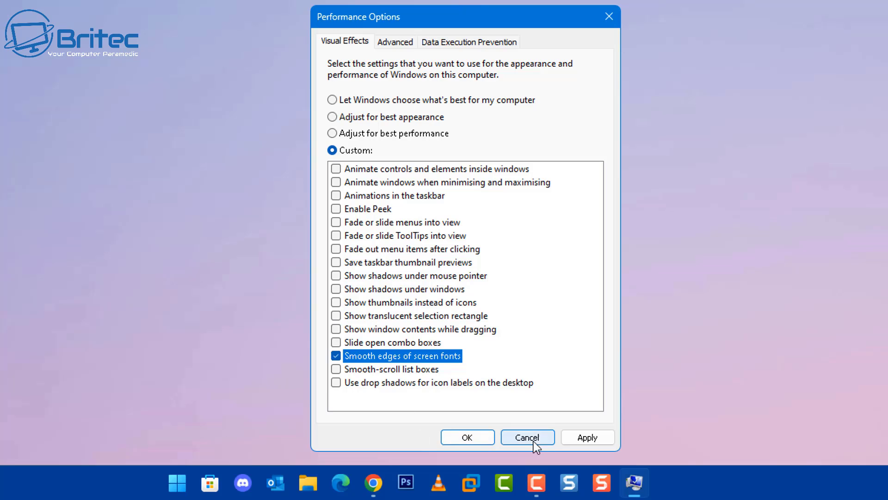
{"action": "left_click", "coordinate": [587, 437]}
{"action": "left_click", "coordinate": [467, 437]}
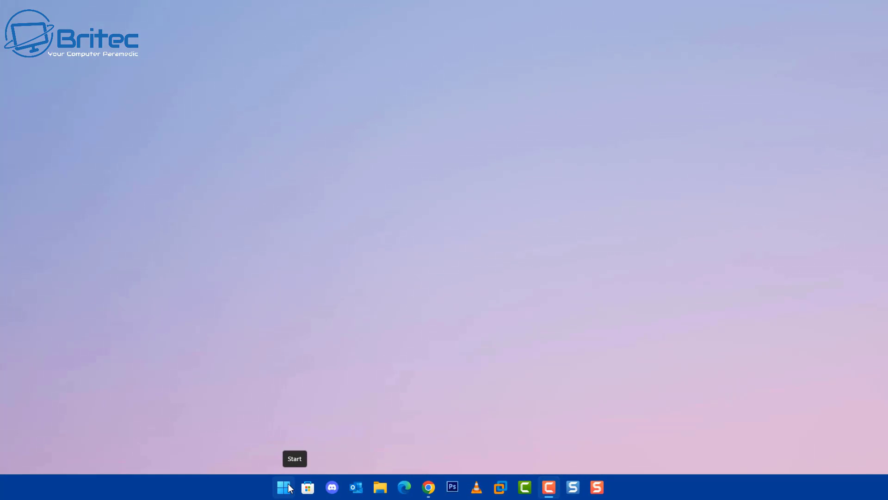
{"action": "left_click", "coordinate": [287, 487]}
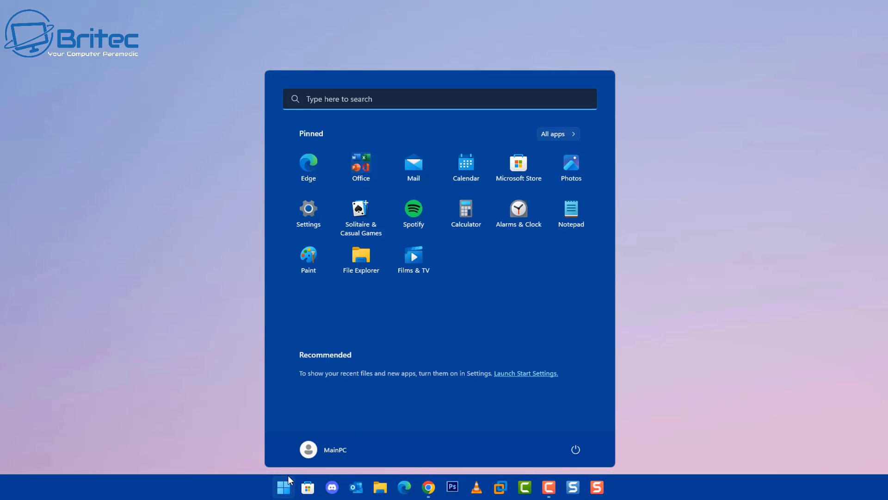
{"action": "left_click", "coordinate": [684, 346]}
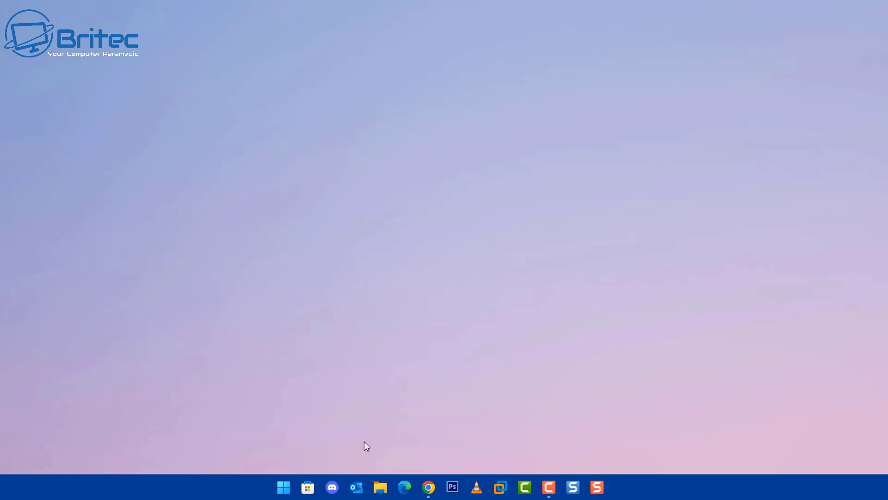
{"action": "left_click", "coordinate": [289, 484]}
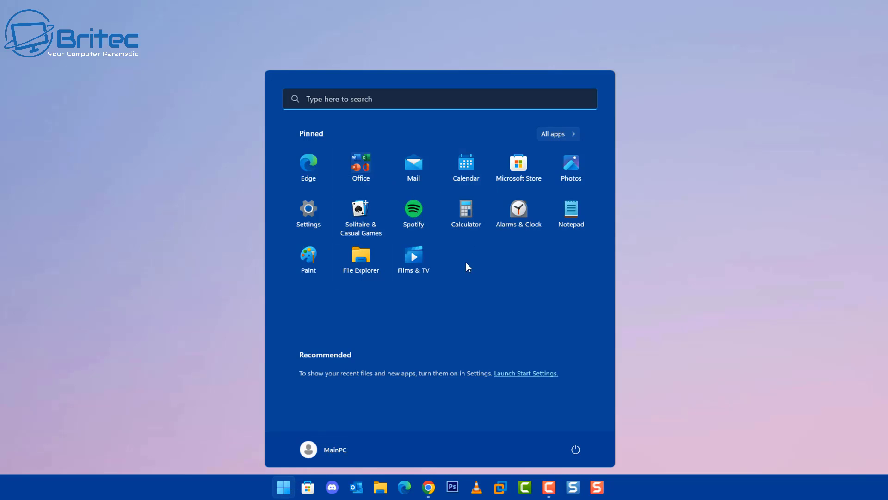
{"action": "left_click", "coordinate": [676, 304]}
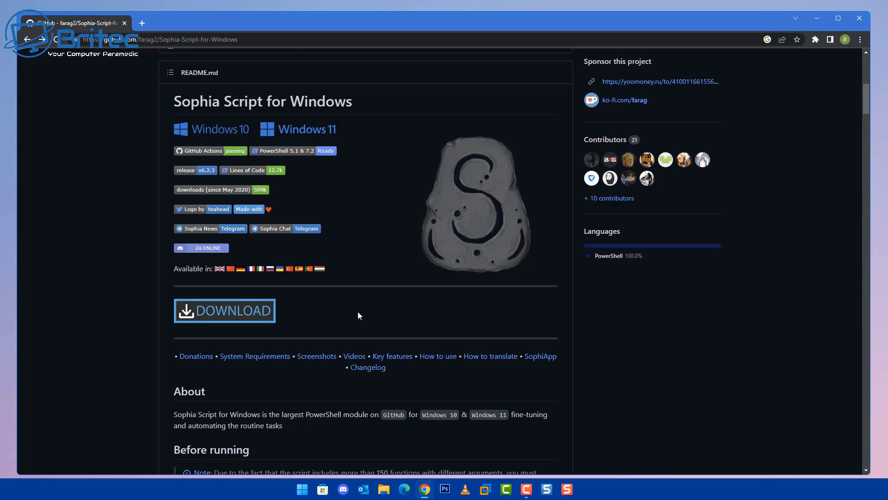
Download Sophia.Script.Wrapper.v2.5.7.zip from the Sophia Script for Windows release page and open the archive.
{"action": "scroll", "coordinate": [179, 326], "scroll_direction": "down", "scroll_amount": 1}
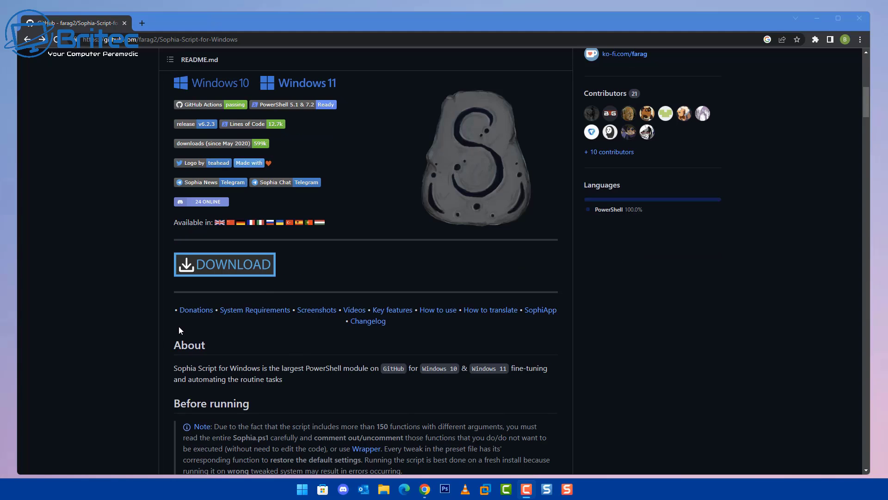
{"action": "left_click", "coordinate": [225, 273]}
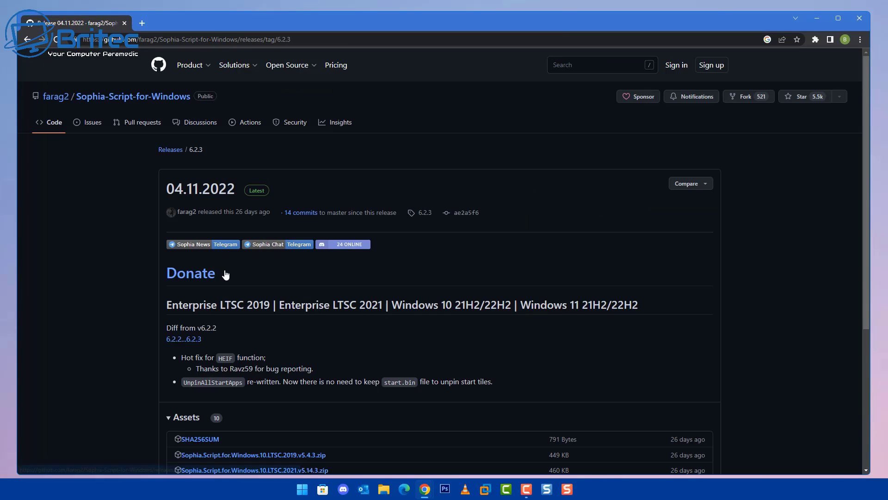
{"action": "scroll", "coordinate": [374, 292], "scroll_direction": "down", "scroll_amount": 2}
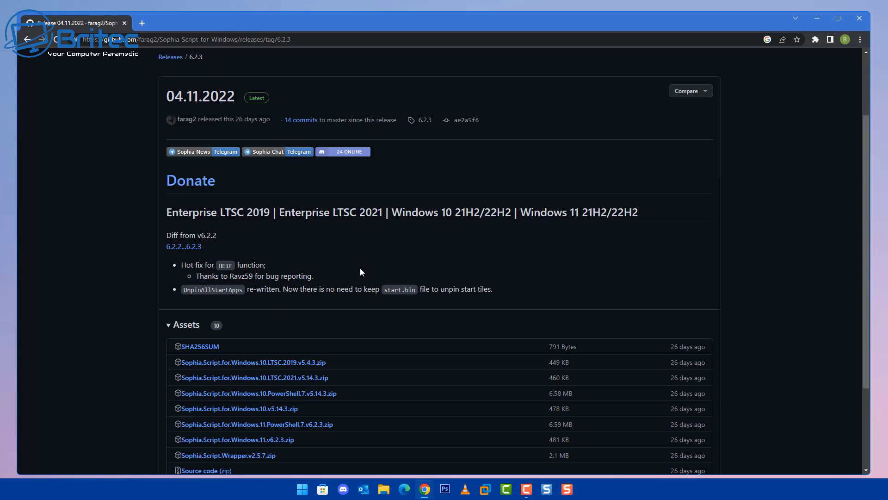
{"action": "scroll", "coordinate": [352, 289], "scroll_direction": "down", "scroll_amount": 3}
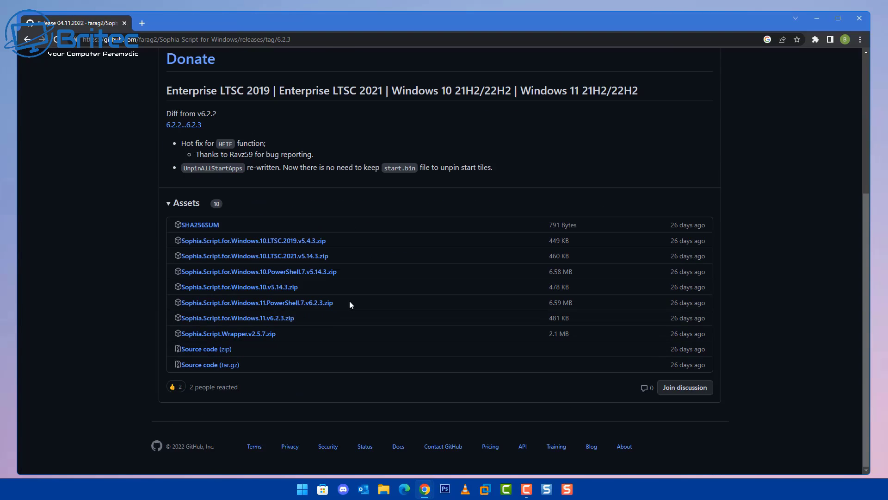
{"action": "scroll", "coordinate": [308, 342], "scroll_direction": "up", "scroll_amount": 1}
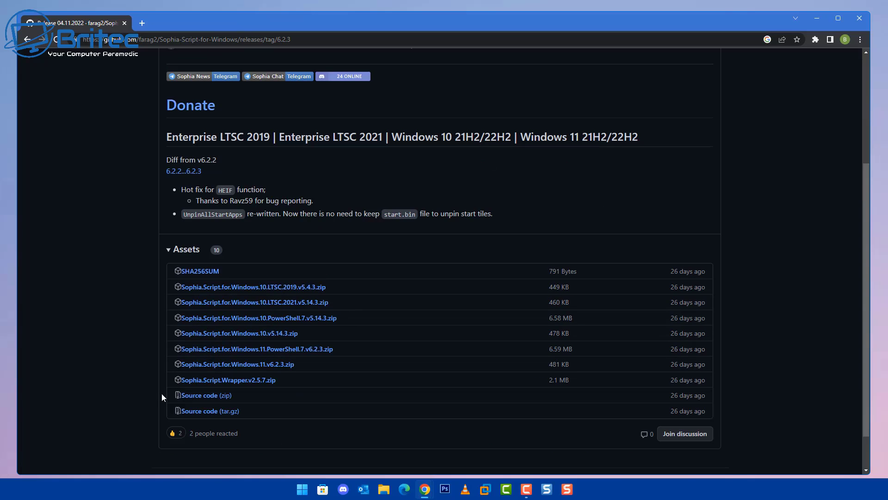
{"action": "left_click", "coordinate": [241, 383]}
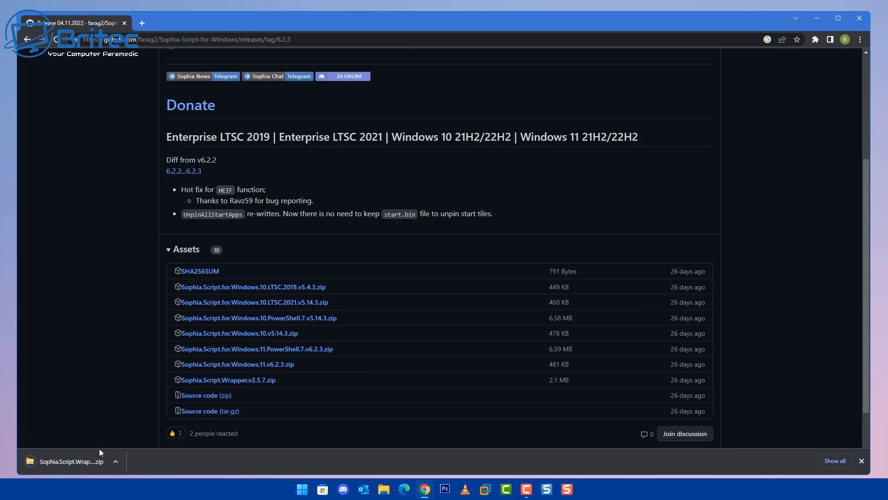
{"action": "left_click", "coordinate": [61, 462]}
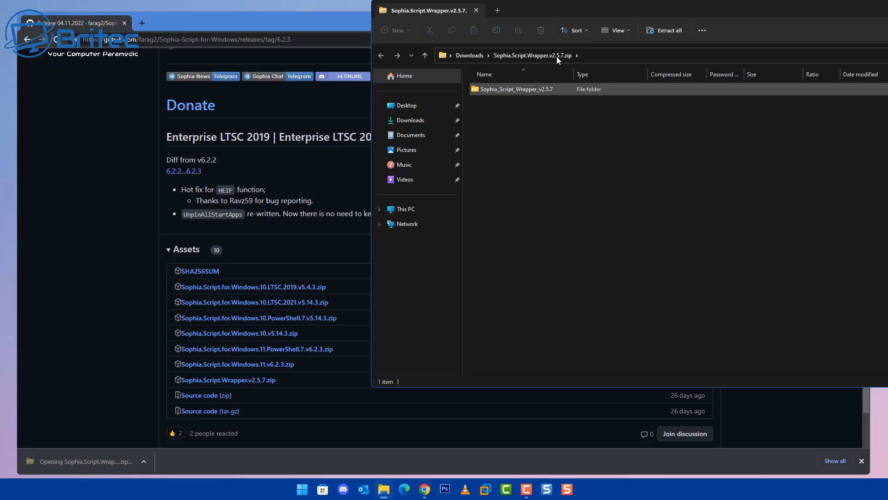
{"action": "left_click_drag", "start_coordinate": [324, 65], "coordinate": [240, 49]}
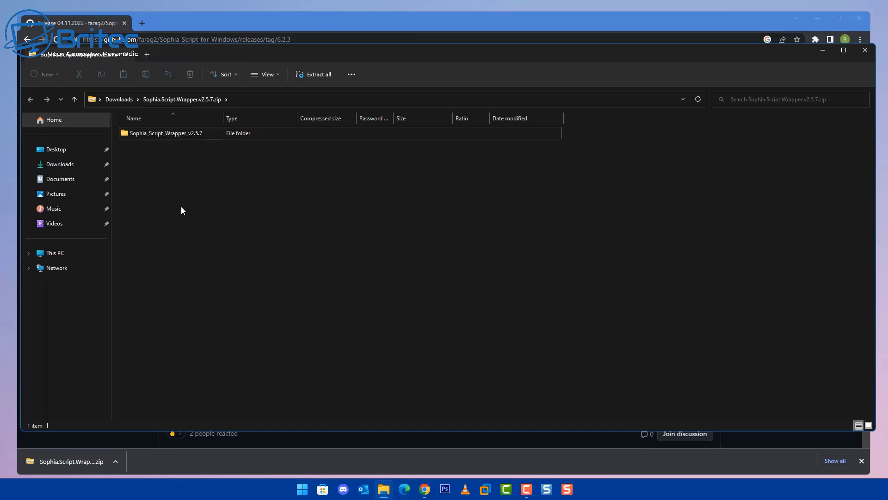
Close the Sophia Script Wrapper archive and look through the previous page of the Sophia Script repository.
{"action": "left_click", "coordinate": [162, 134]}
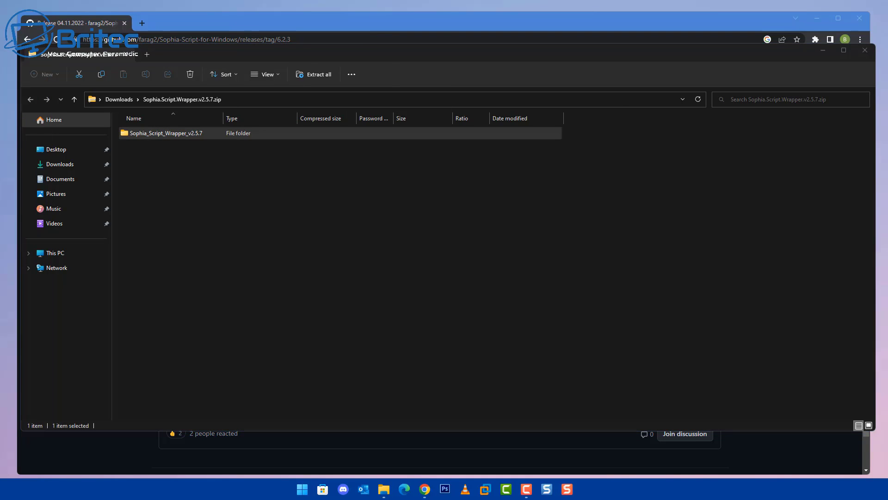
{"action": "left_click", "coordinate": [865, 50]}
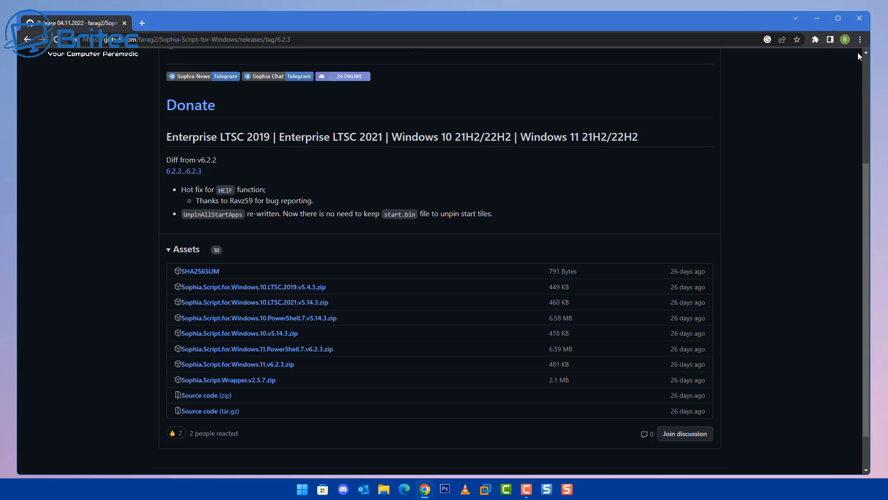
{"action": "left_click", "coordinate": [27, 39]}
{"action": "scroll", "coordinate": [317, 273], "scroll_direction": "down", "scroll_amount": 2}
{"action": "scroll", "coordinate": [317, 289], "scroll_direction": "down", "scroll_amount": 4}
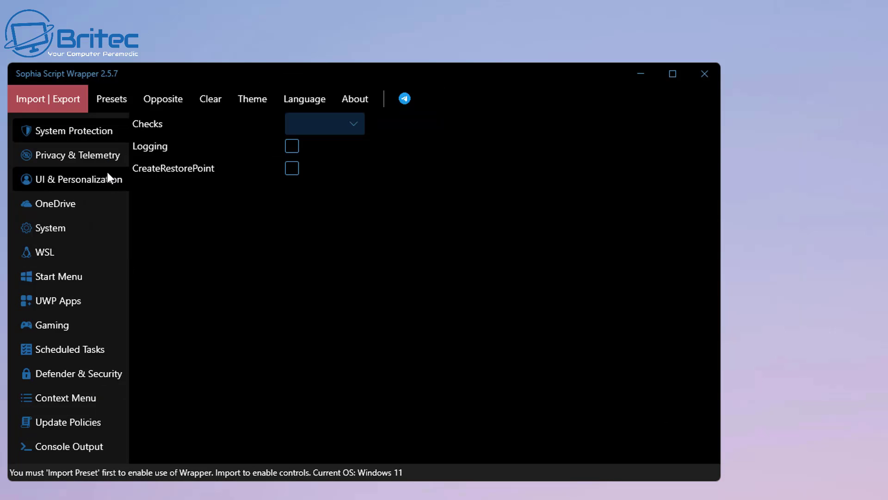
Import the Sophia.ps1 preset from the Sophia_Script_Wrapper_v2.5.7 folder and view the Checks options, keeping Warning.
{"action": "left_click", "coordinate": [35, 104]}
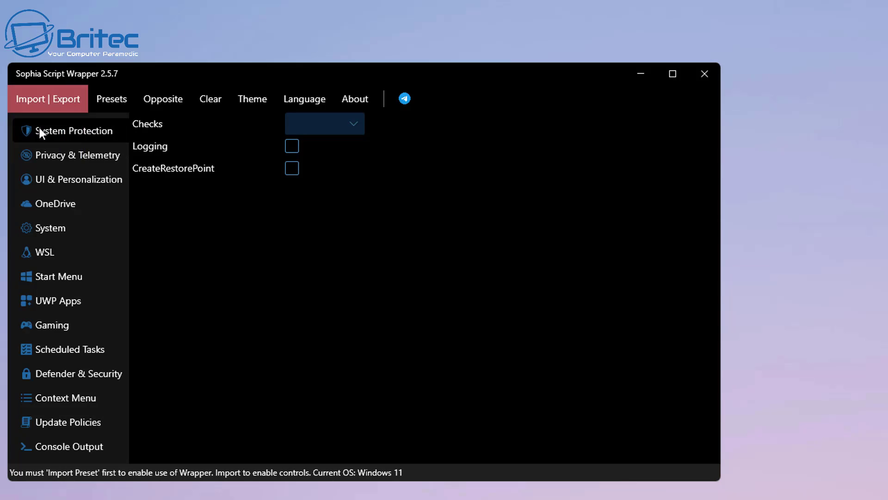
{"action": "left_click", "coordinate": [40, 129]}
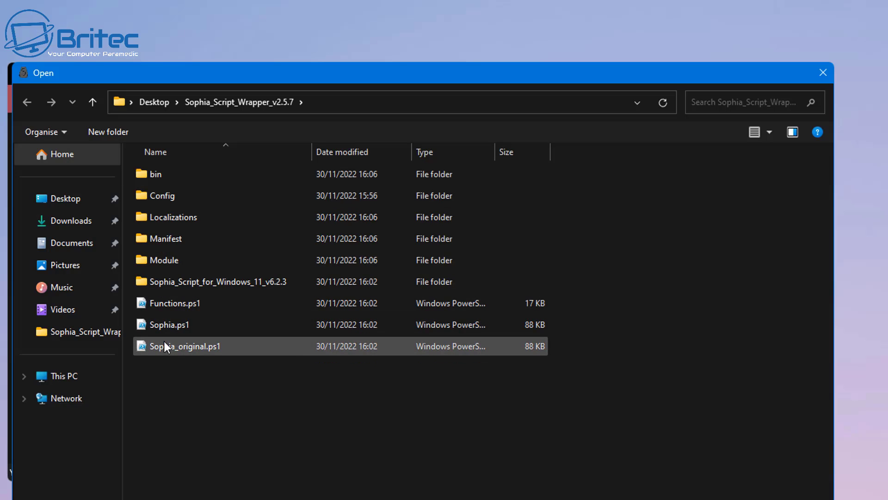
{"action": "left_click", "coordinate": [165, 326]}
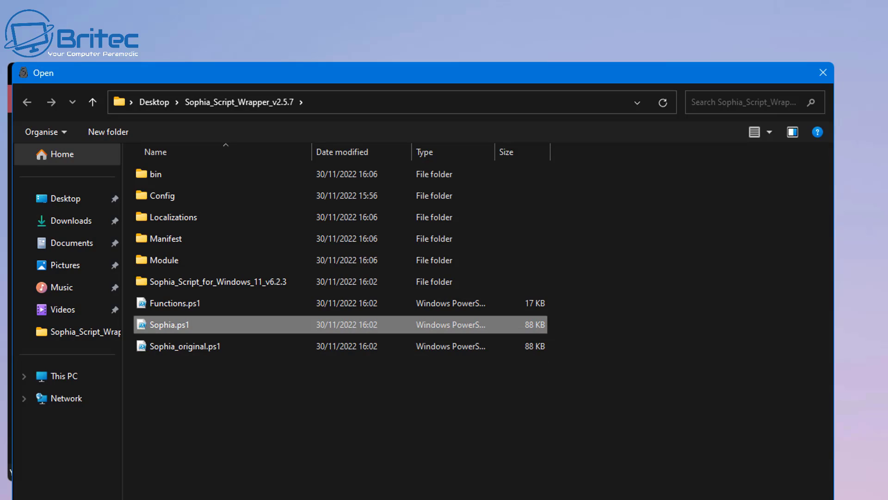
{"action": "key", "text": "Return"}
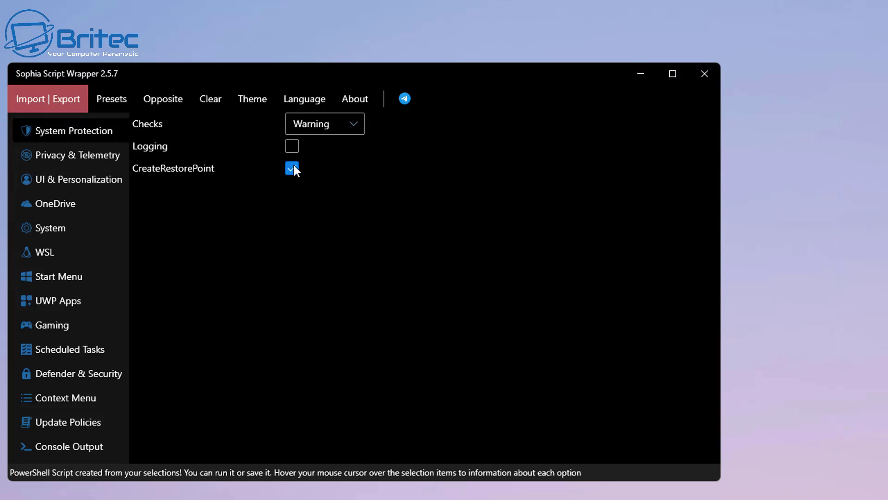
{"action": "left_click", "coordinate": [349, 129]}
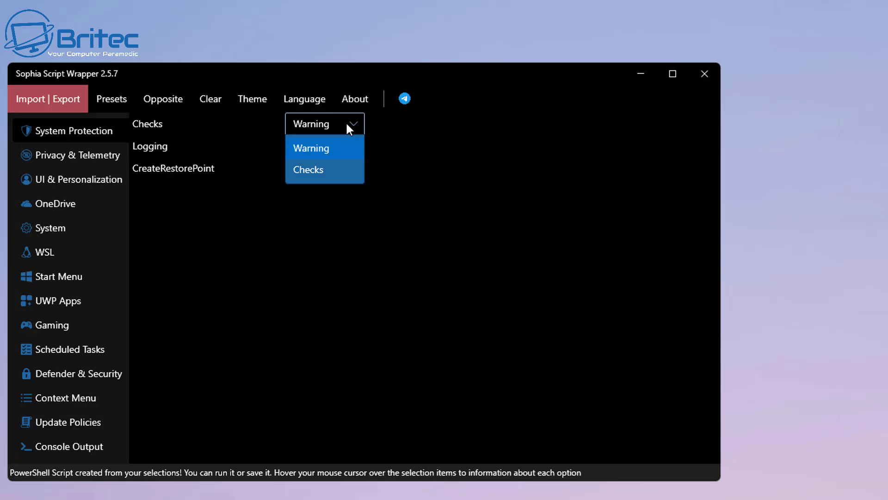
{"action": "left_click", "coordinate": [348, 127]}
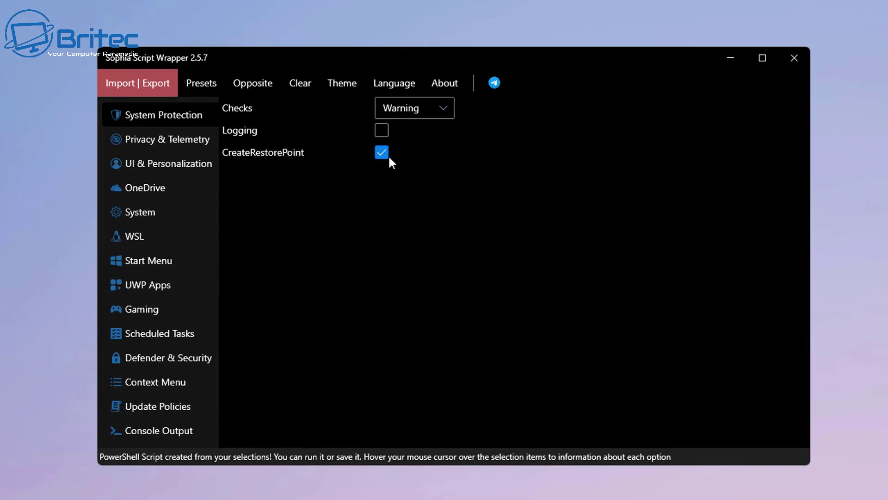
Set WindowsTips to Disable in the Privacy & Telemetry settings.
{"action": "left_click", "coordinate": [153, 148]}
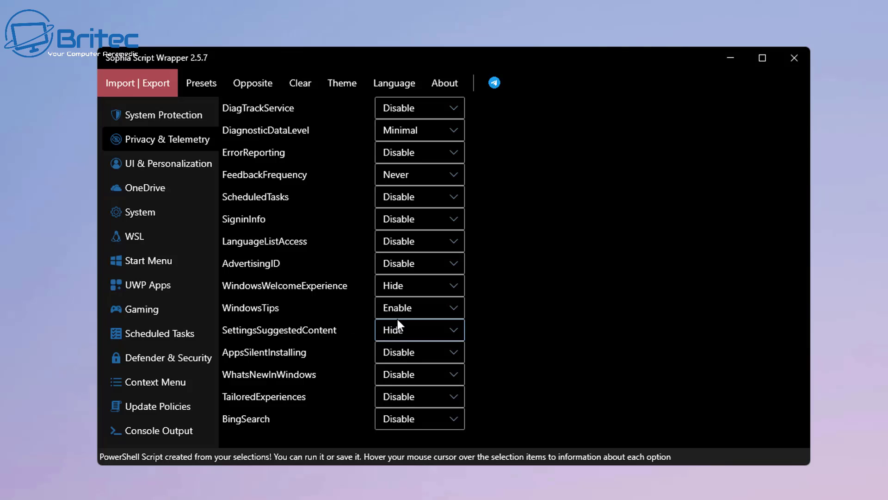
{"action": "left_click", "coordinate": [420, 304]}
{"action": "left_click", "coordinate": [403, 348]}
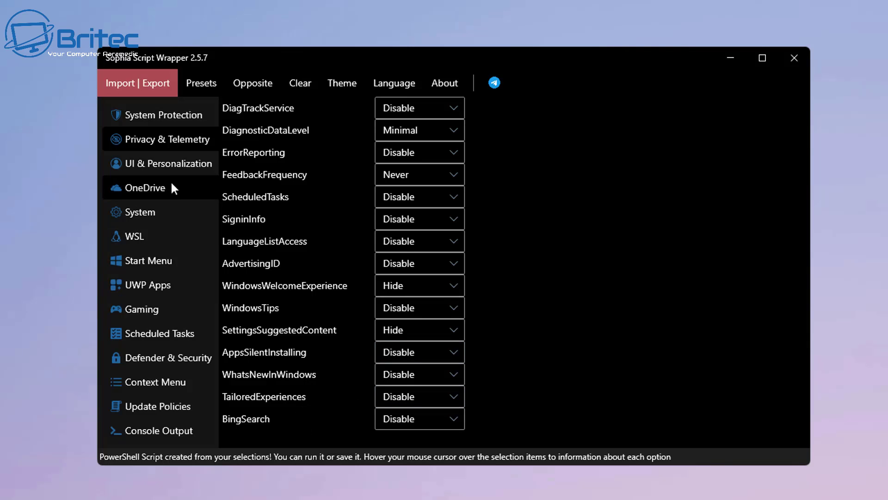
Review the UI & Personalization settings, including the description and available choices for Cursors, without changing them.
{"action": "left_click", "coordinate": [151, 162]}
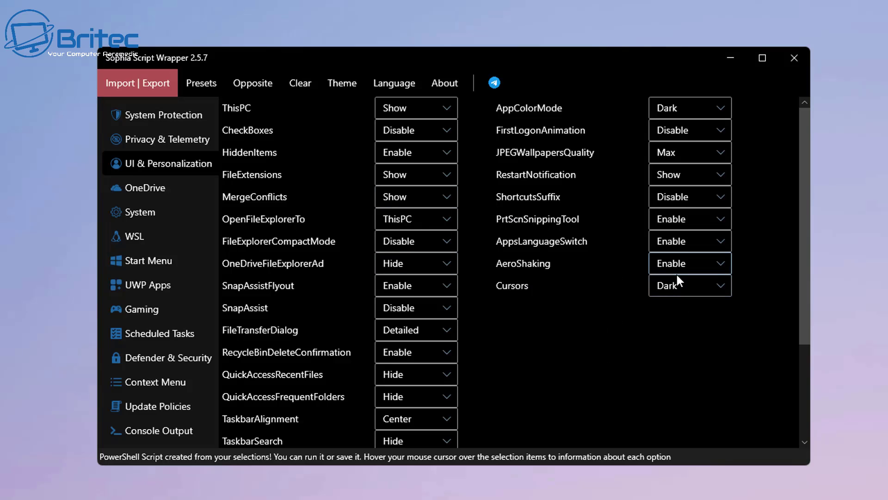
{"action": "mouse_move", "coordinate": [517, 289]}
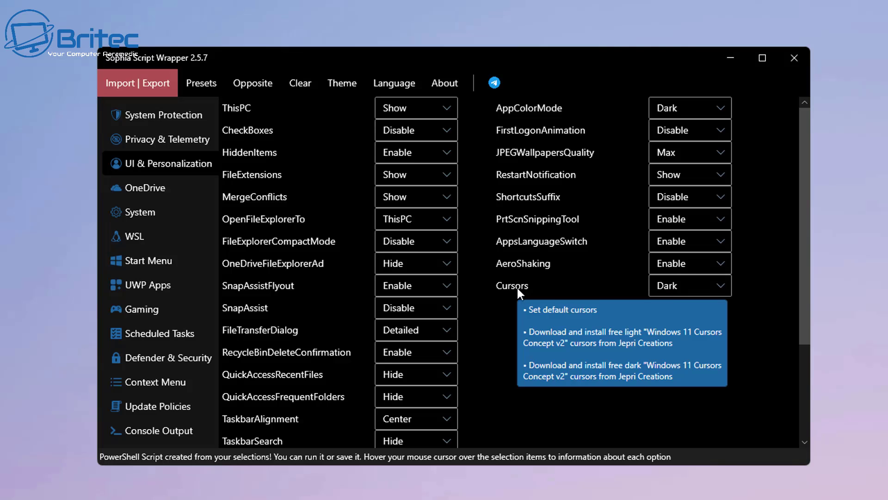
{"action": "left_click", "coordinate": [677, 292]}
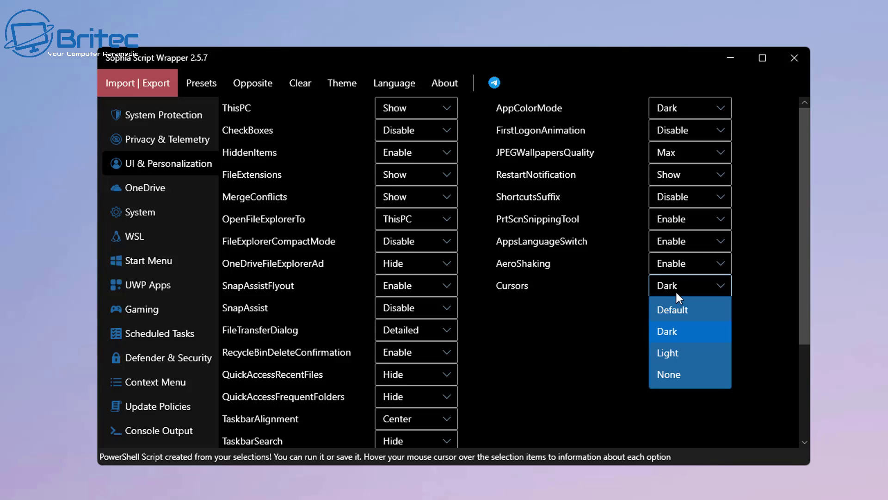
{"action": "left_click", "coordinate": [564, 321]}
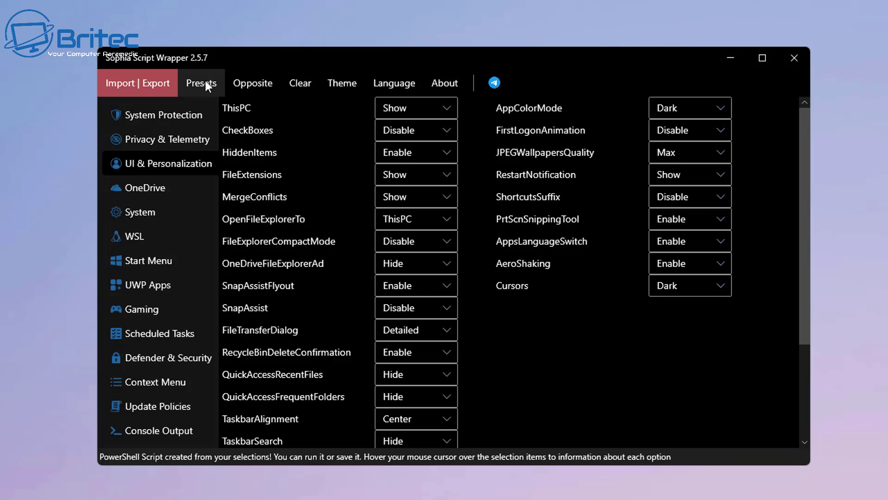
Choose the first available option for OneDrive in the OneDrive settings.
{"action": "left_click", "coordinate": [159, 187]}
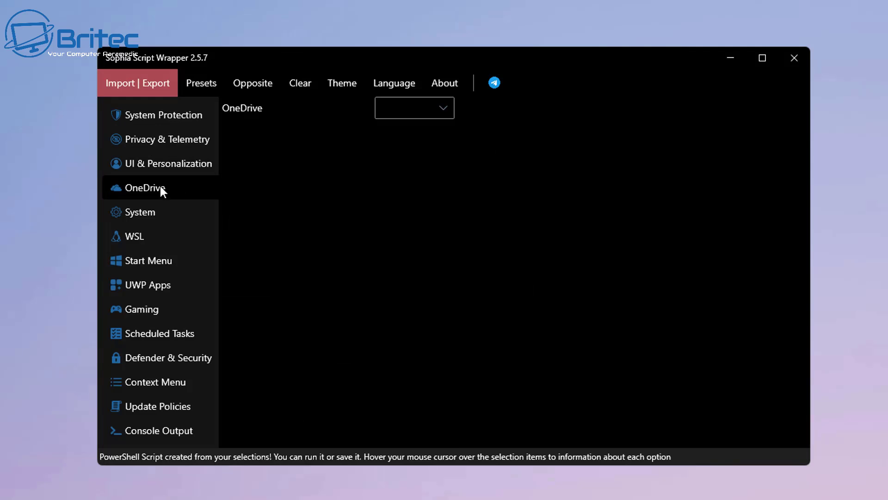
{"action": "left_click", "coordinate": [409, 102]}
{"action": "left_click", "coordinate": [412, 137]}
Review the System, UWP Apps, Gaming, Scheduled Tasks, Context Menu and Update Policies settings of the imported preset.
{"action": "left_click", "coordinate": [140, 211]}
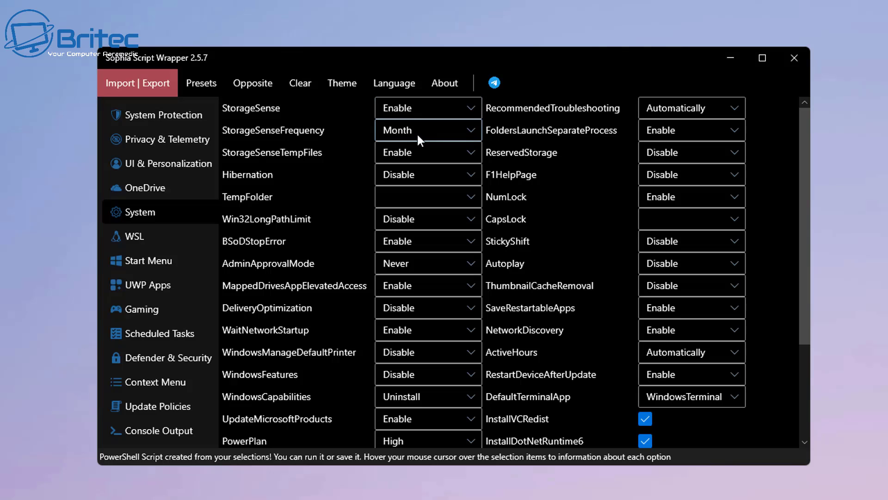
{"action": "left_click", "coordinate": [148, 285]}
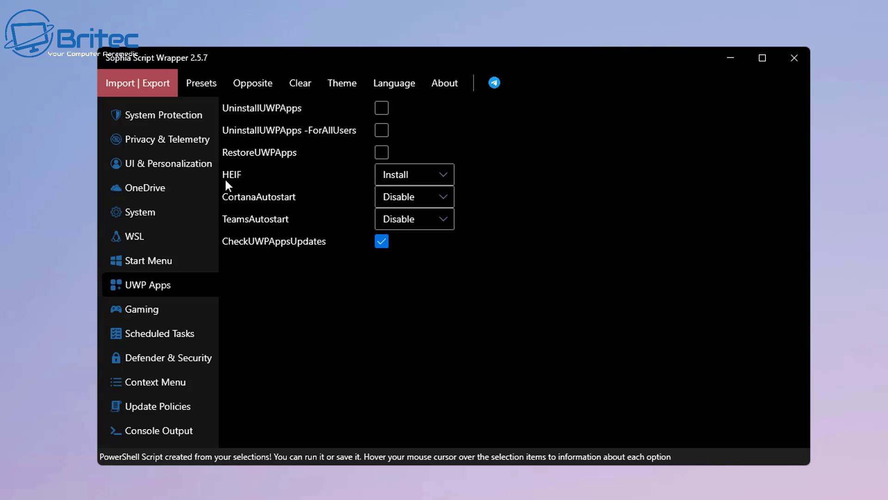
{"action": "mouse_move", "coordinate": [226, 182]}
{"action": "left_click", "coordinate": [144, 310]}
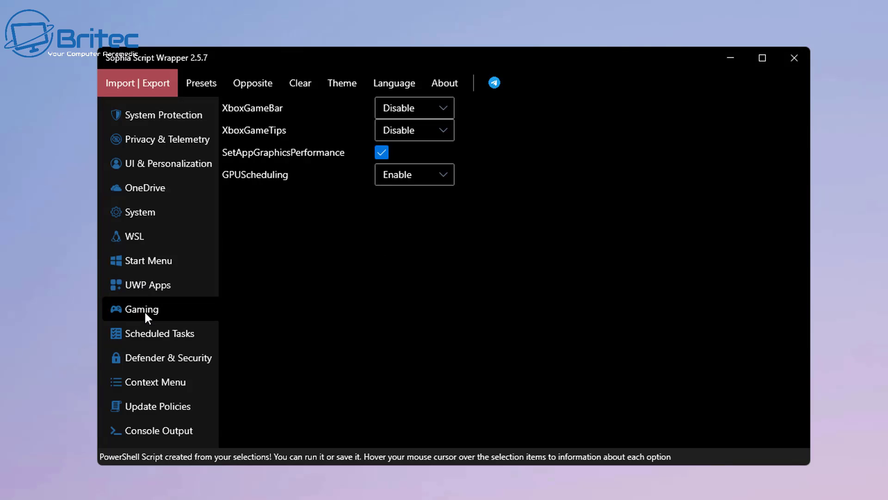
{"action": "left_click", "coordinate": [145, 330]}
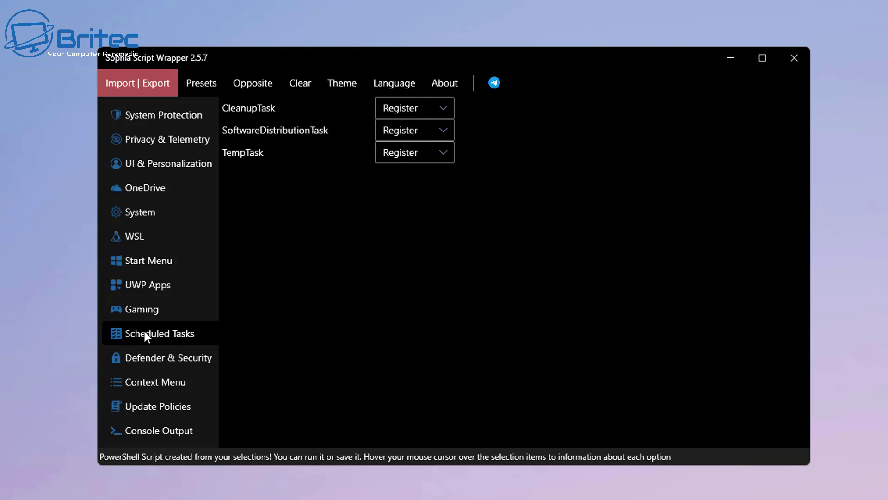
{"action": "left_click", "coordinate": [145, 384]}
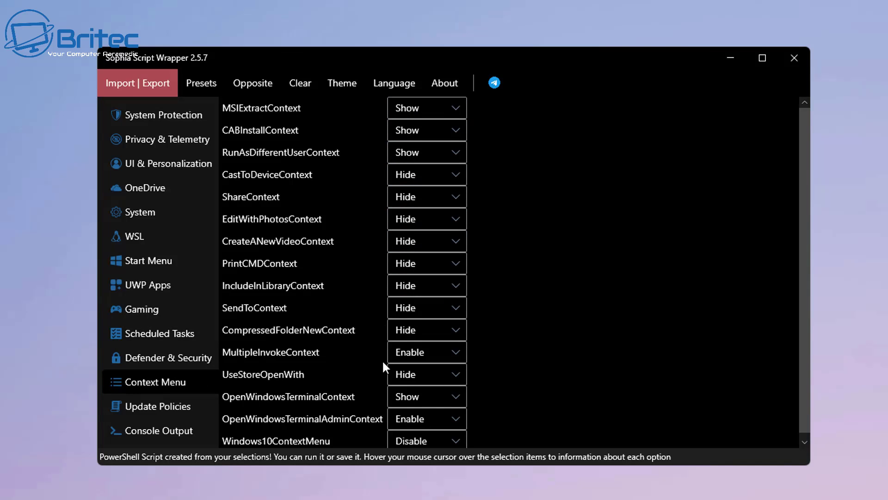
{"action": "scroll", "coordinate": [386, 368], "scroll_direction": "down", "scroll_amount": 1}
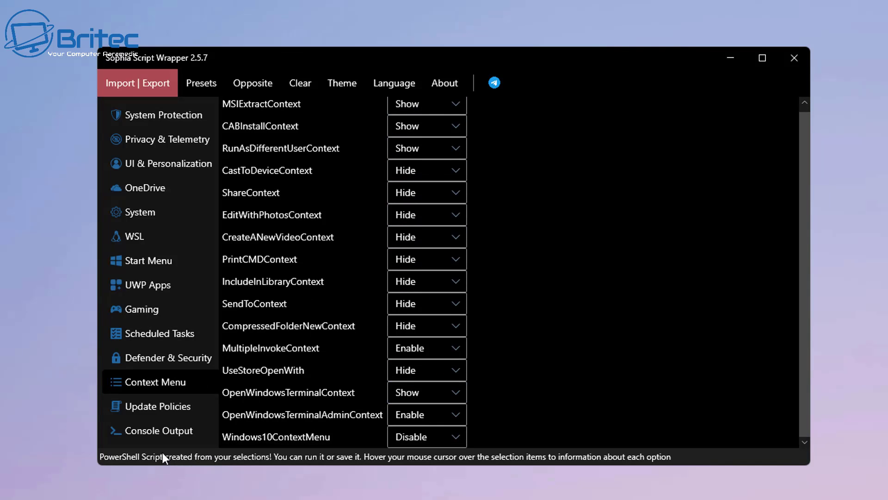
{"action": "left_click", "coordinate": [147, 400]}
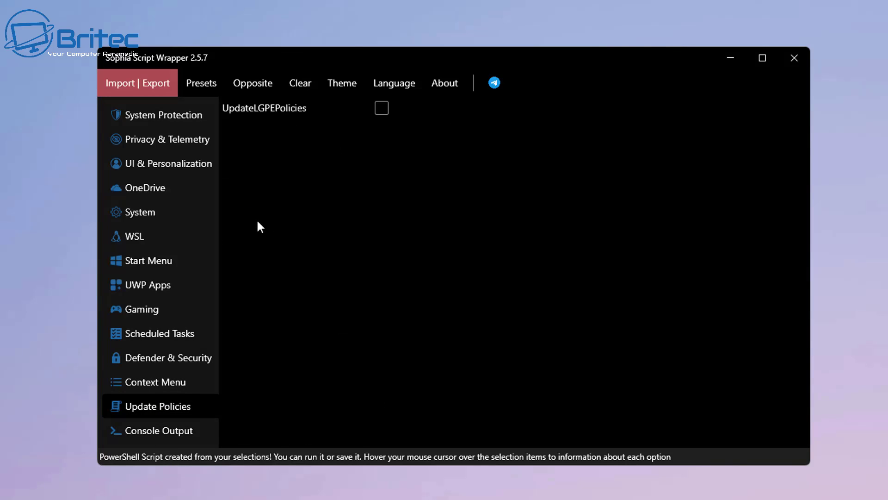
Run the generated PowerShell script from Console Output and answer the security warning with Run once.
{"action": "left_click", "coordinate": [158, 431]}
{"action": "left_click", "coordinate": [713, 435]}
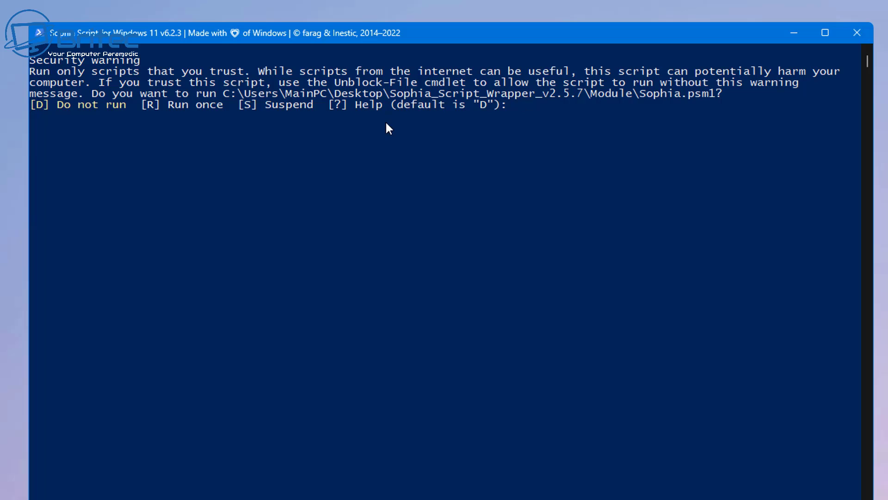
{"action": "type", "text": "r"}
{"action": "key", "text": "Return"}
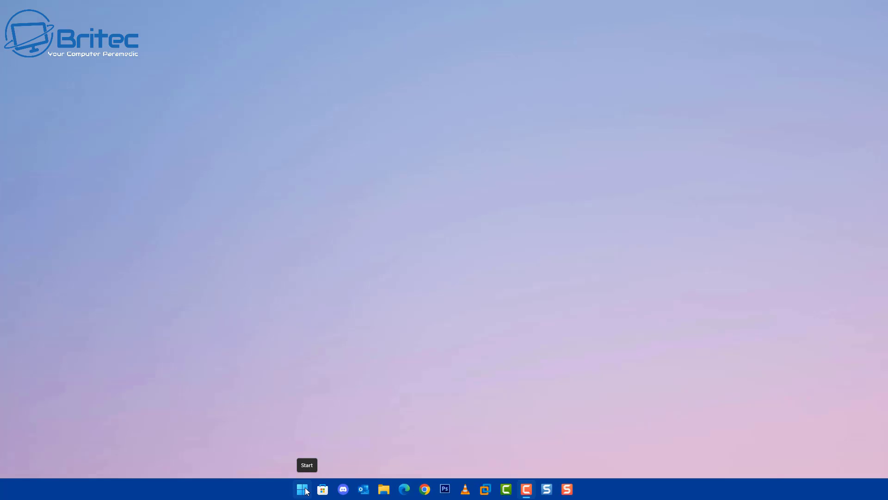
Open Task Manager, check the CPU performance graph and the background processes list, and close it.
{"action": "right_click", "coordinate": [303, 490]}
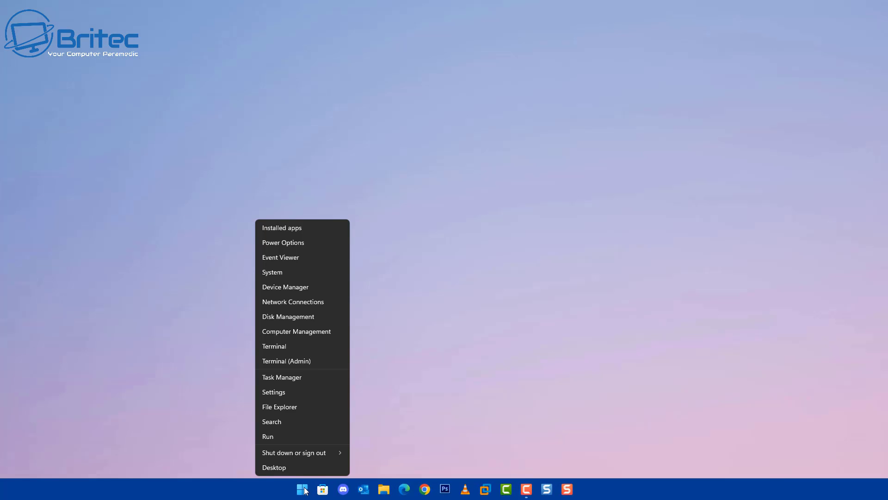
{"action": "left_click", "coordinate": [296, 377]}
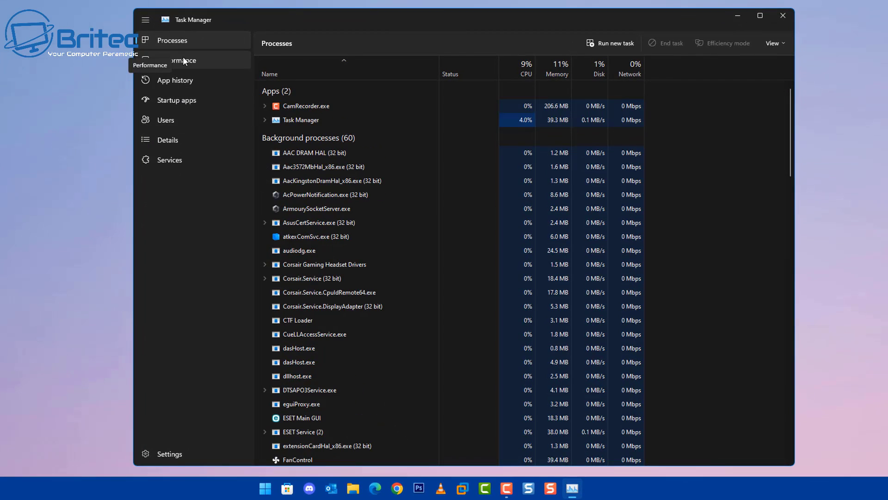
{"action": "left_click", "coordinate": [180, 60]}
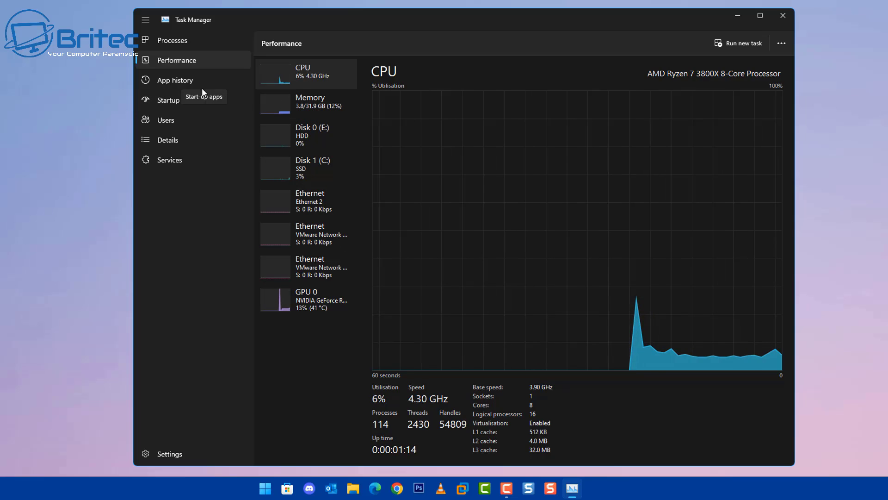
{"action": "left_click", "coordinate": [168, 40]}
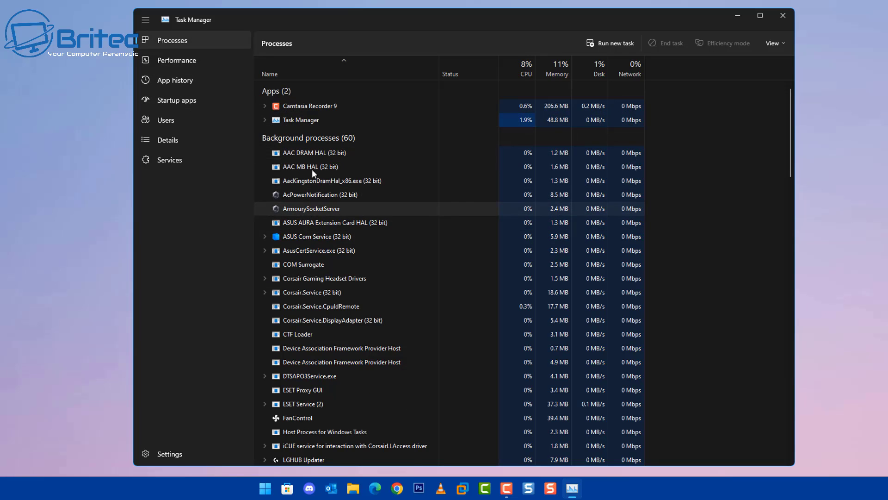
{"action": "scroll", "coordinate": [417, 289], "scroll_direction": "down", "scroll_amount": 3}
{"action": "scroll", "coordinate": [399, 297], "scroll_direction": "down", "scroll_amount": 5}
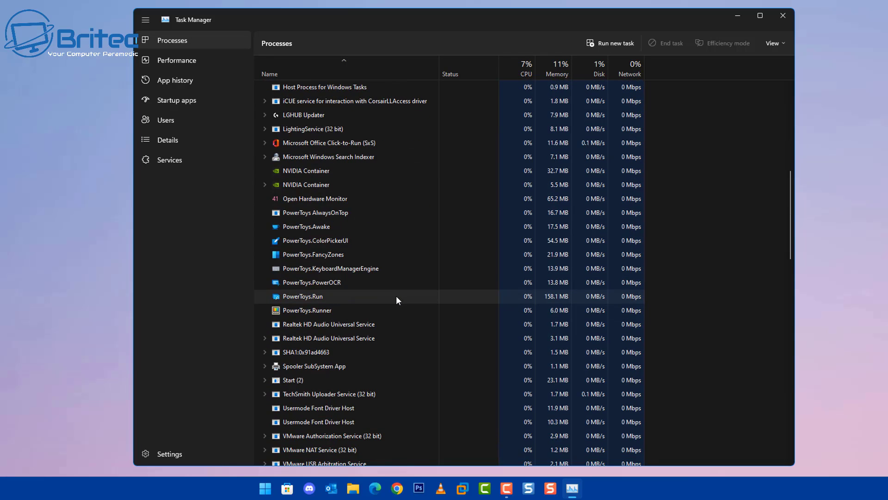
{"action": "left_click", "coordinate": [781, 17]}
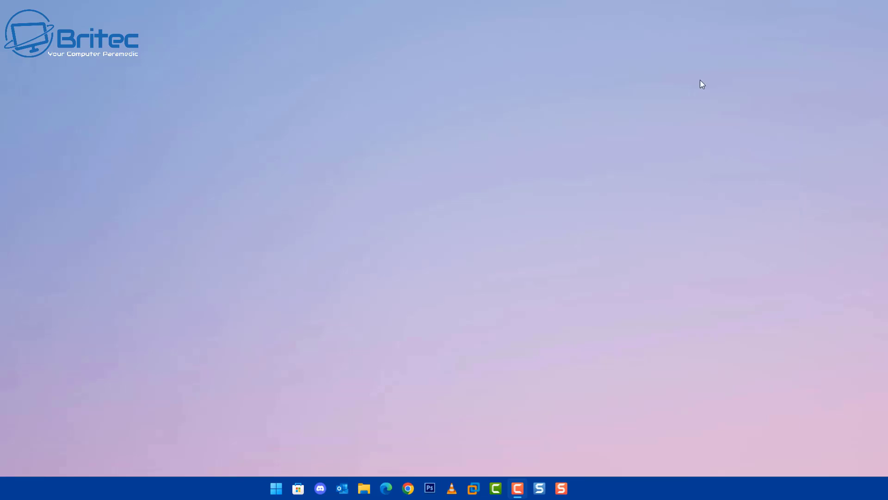
Open the Storage page of the Windows system settings and switch Storage Sense on and back off.
{"action": "left_click", "coordinate": [277, 489]}
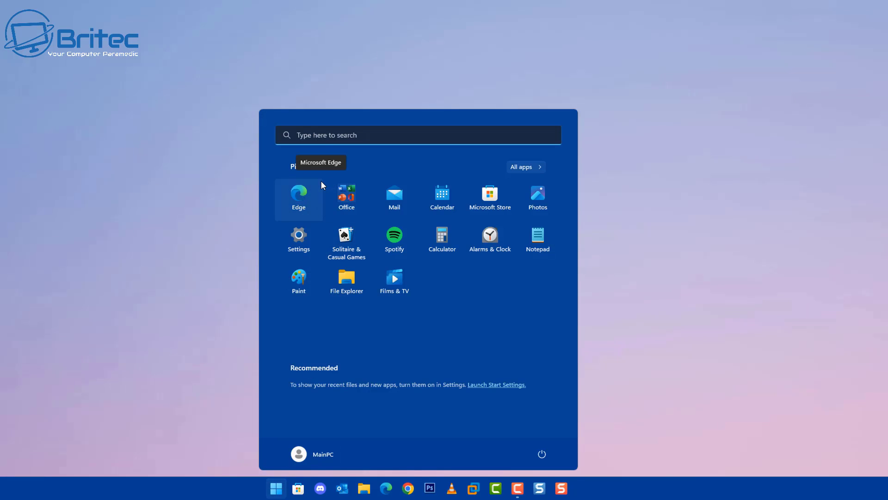
{"action": "left_click", "coordinate": [298, 239]}
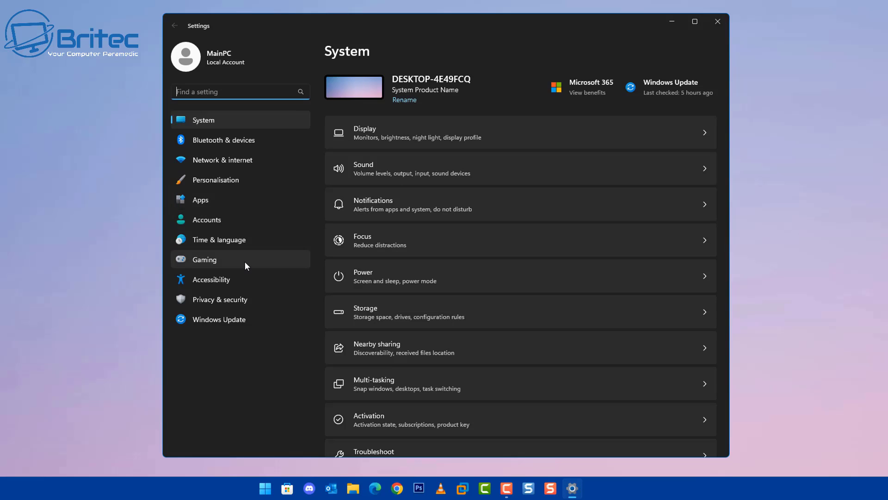
{"action": "left_click", "coordinate": [373, 315]}
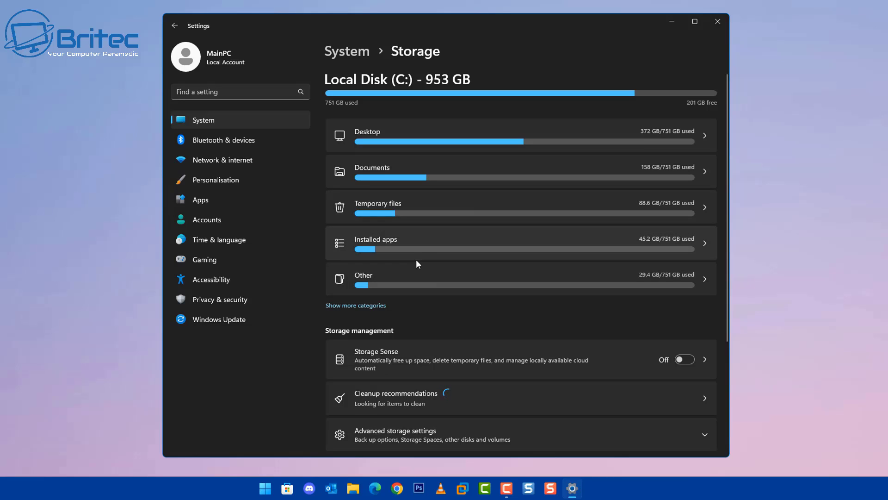
{"action": "scroll", "coordinate": [416, 259], "scroll_direction": "down", "scroll_amount": 3}
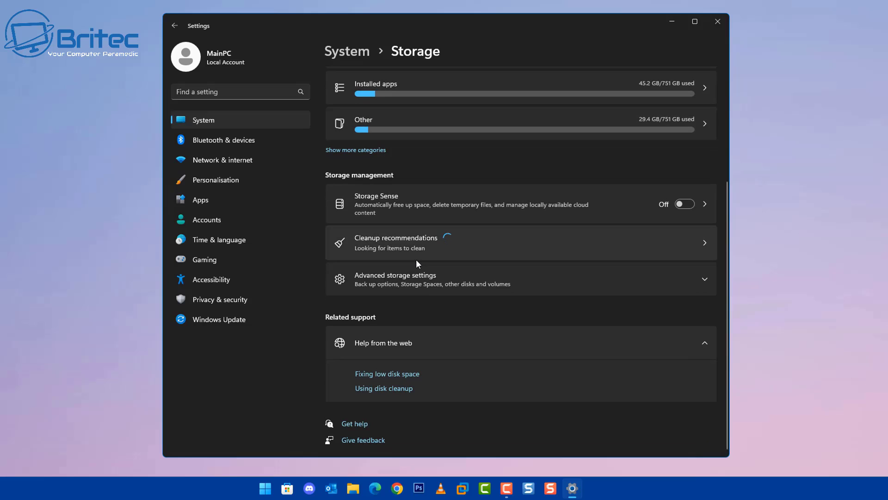
{"action": "left_click", "coordinate": [677, 205]}
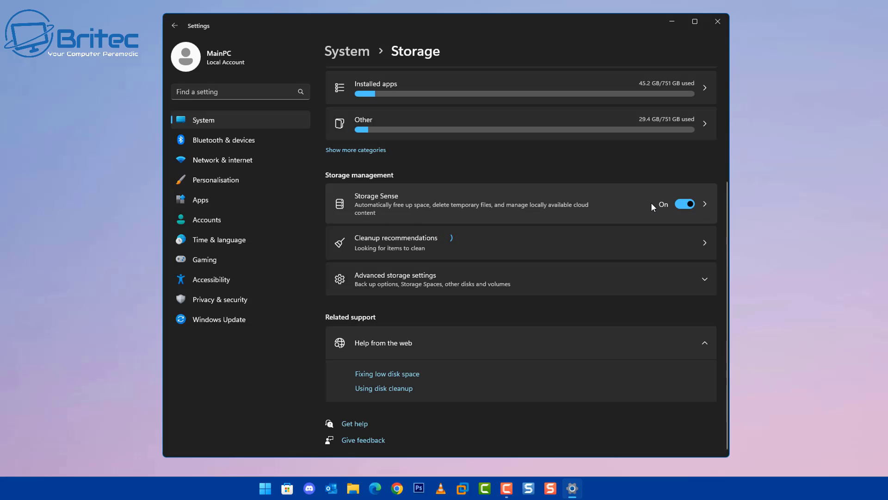
{"action": "left_click", "coordinate": [677, 205]}
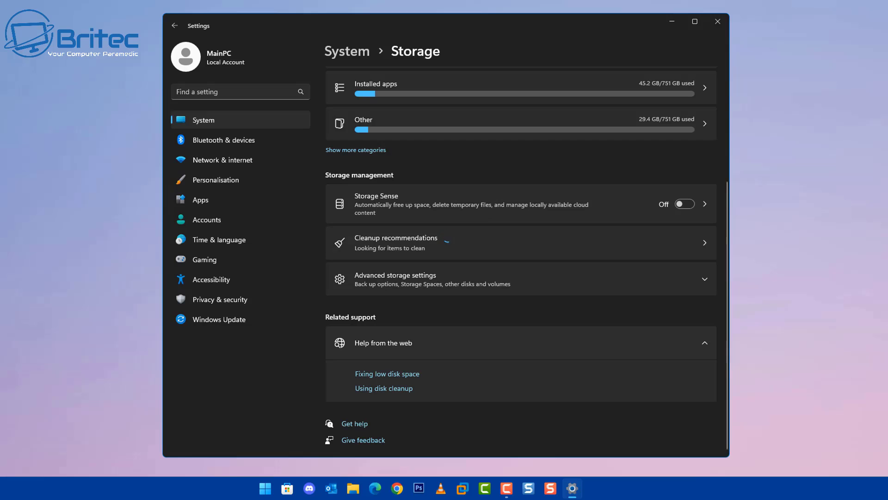
In the storage cleanup recommendations, select Downloads and Previous Windows installation(s) among the temporary files.
{"action": "left_click", "coordinate": [454, 246]}
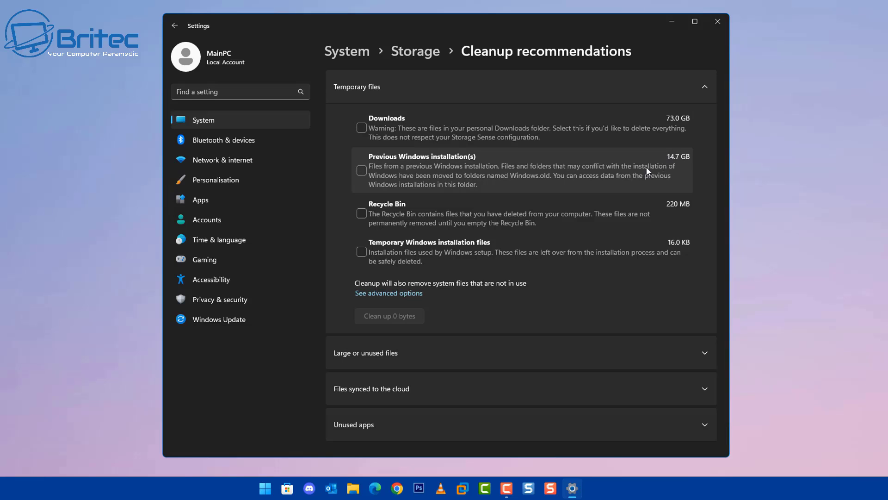
{"action": "left_click", "coordinate": [361, 128]}
{"action": "left_click", "coordinate": [362, 171]}
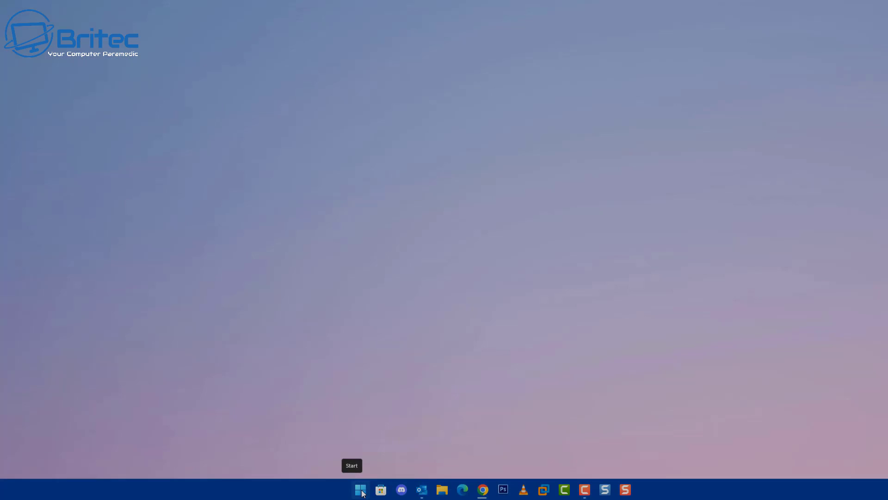
Review the General and the Inking & typing personalisation permissions in the Privacy & security settings.
{"action": "left_click", "coordinate": [360, 489]}
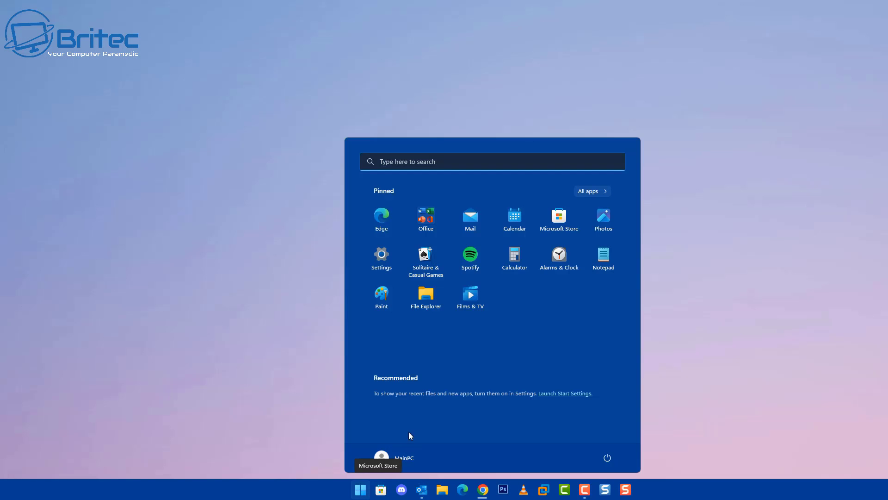
{"action": "left_click", "coordinate": [387, 260]}
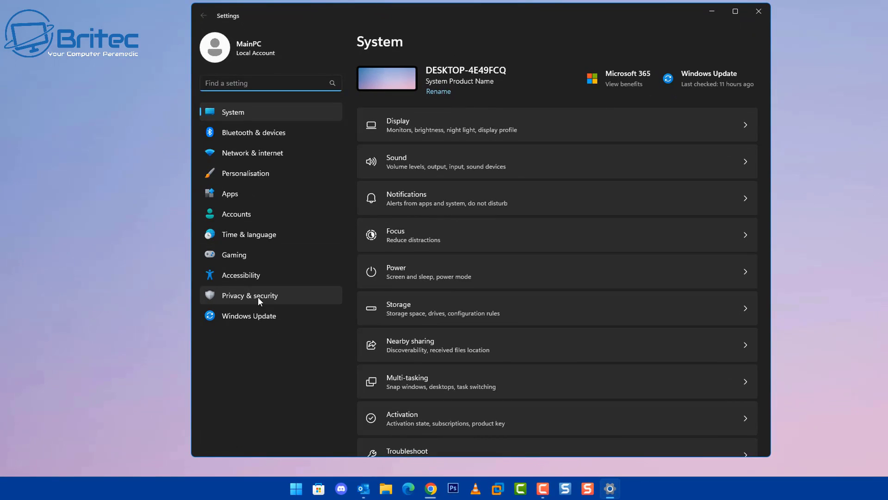
{"action": "left_click", "coordinate": [257, 298]}
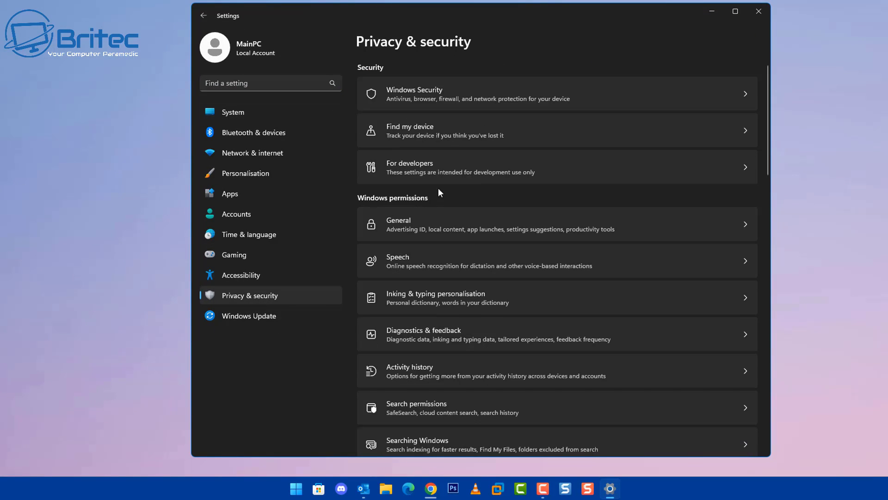
{"action": "left_click", "coordinate": [494, 233]}
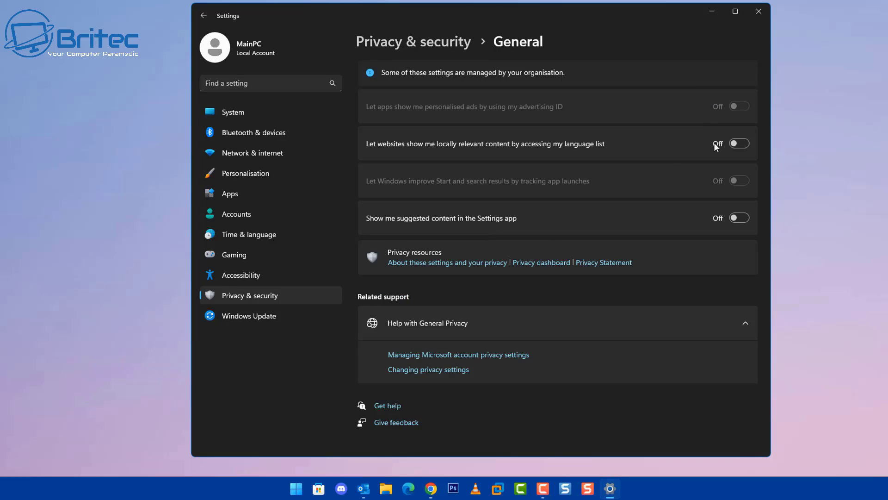
{"action": "left_click", "coordinate": [203, 15]}
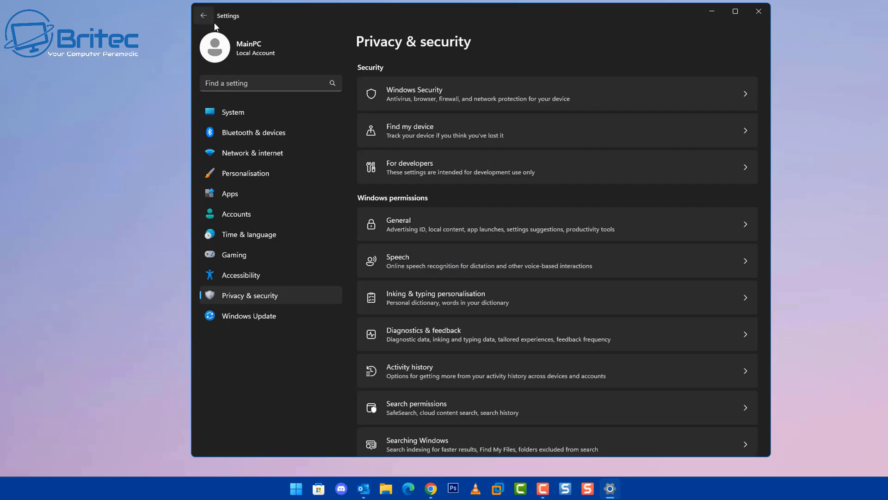
{"action": "left_click", "coordinate": [604, 296]}
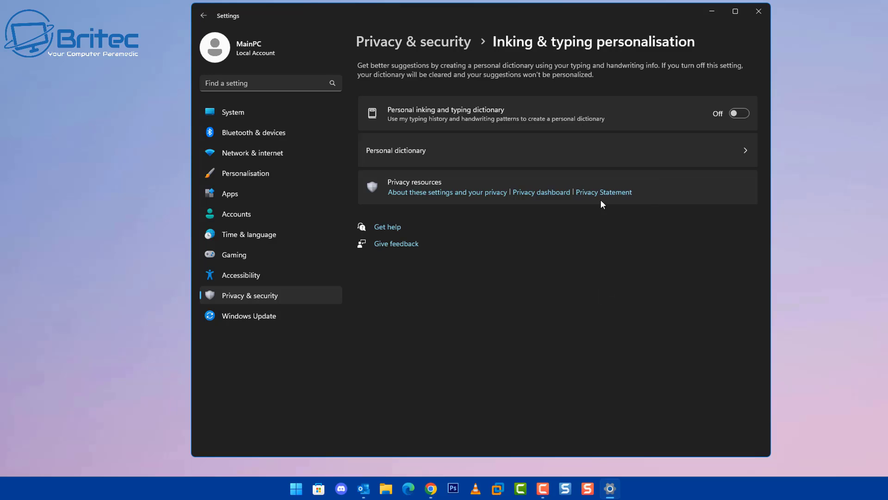
{"action": "left_click", "coordinate": [204, 15]}
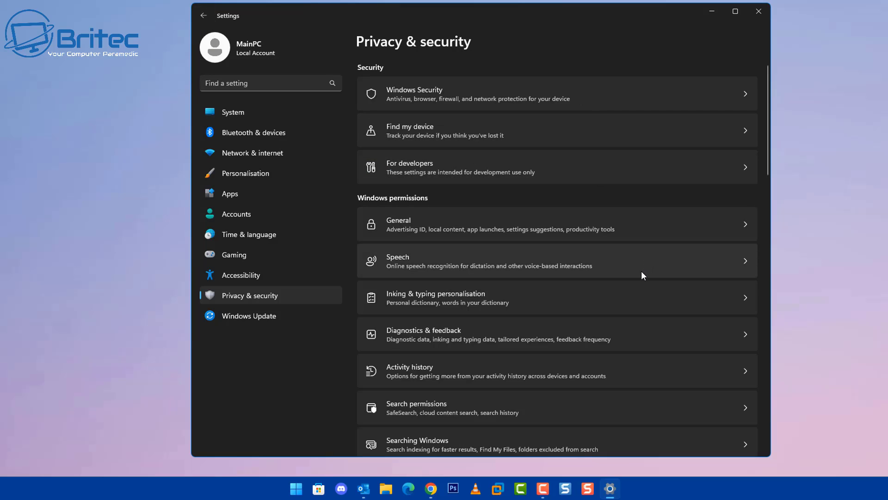
Turn off Notification access in the app permissions and return to the Privacy & security overview.
{"action": "scroll", "coordinate": [641, 270], "scroll_direction": "down", "scroll_amount": 4}
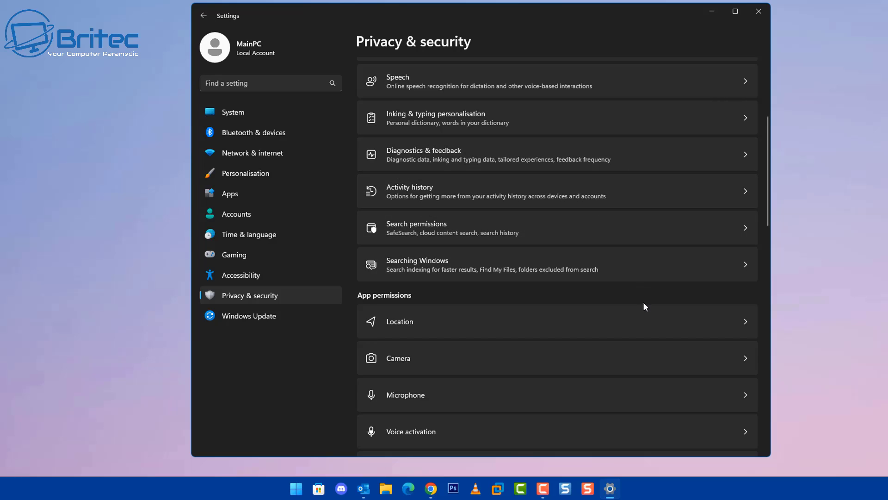
{"action": "scroll", "coordinate": [645, 307], "scroll_direction": "down", "scroll_amount": 3}
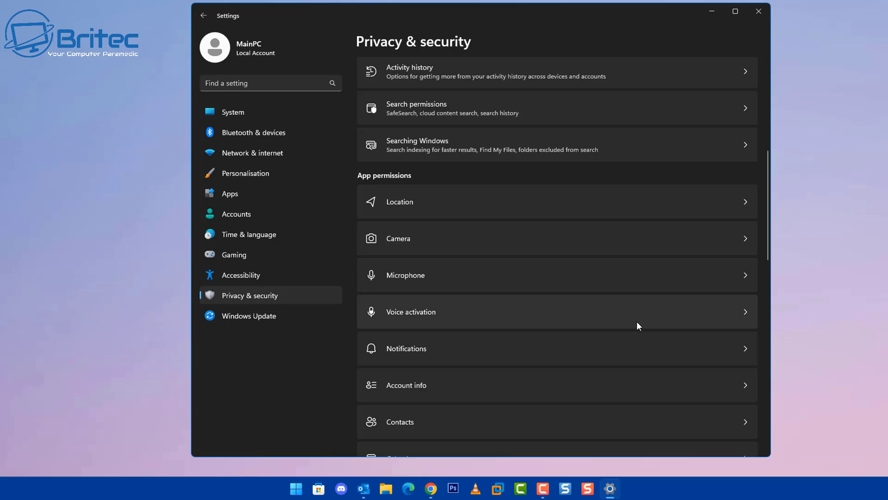
{"action": "left_click", "coordinate": [628, 352]}
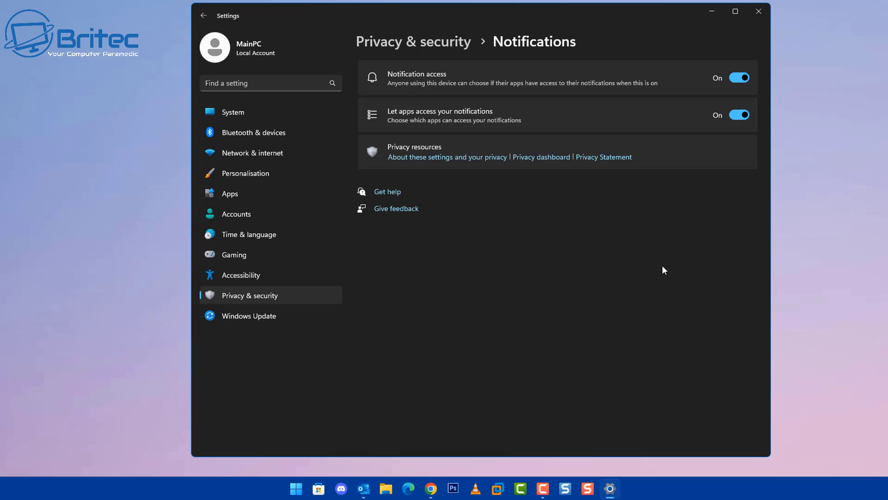
{"action": "left_click", "coordinate": [735, 78]}
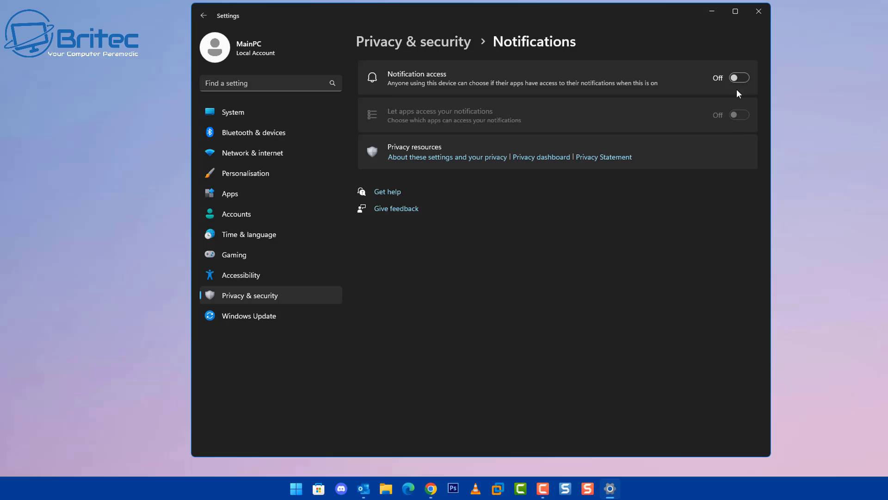
{"action": "left_click", "coordinate": [204, 17]}
Turn off Contacts access in the app permissions and return to the Privacy & security overview.
{"action": "scroll", "coordinate": [611, 289], "scroll_direction": "down", "scroll_amount": 5}
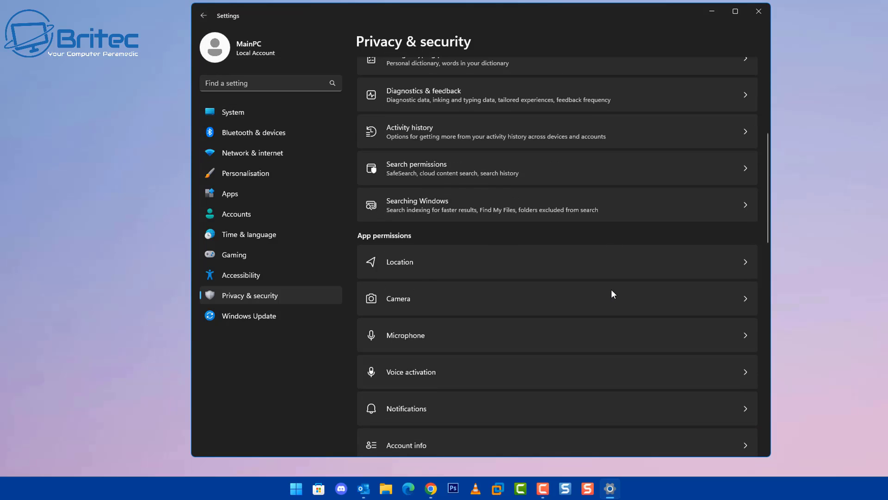
{"action": "scroll", "coordinate": [611, 289], "scroll_direction": "down", "scroll_amount": 4}
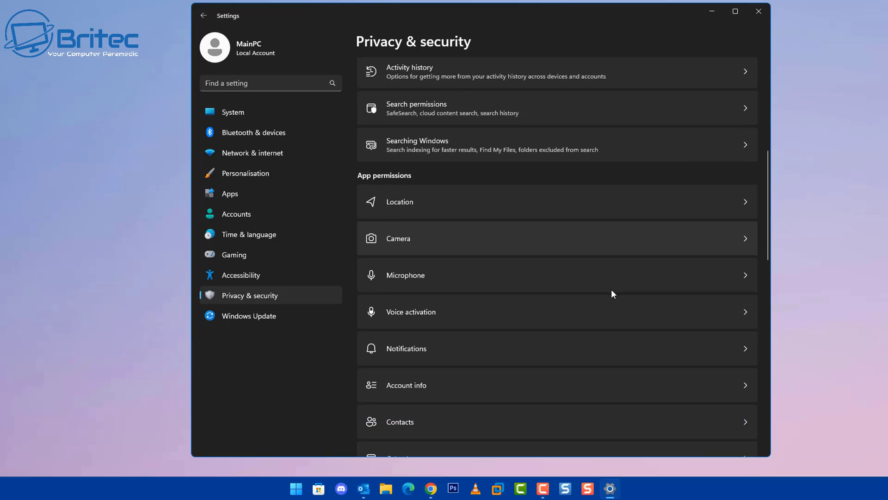
{"action": "left_click", "coordinate": [490, 289]}
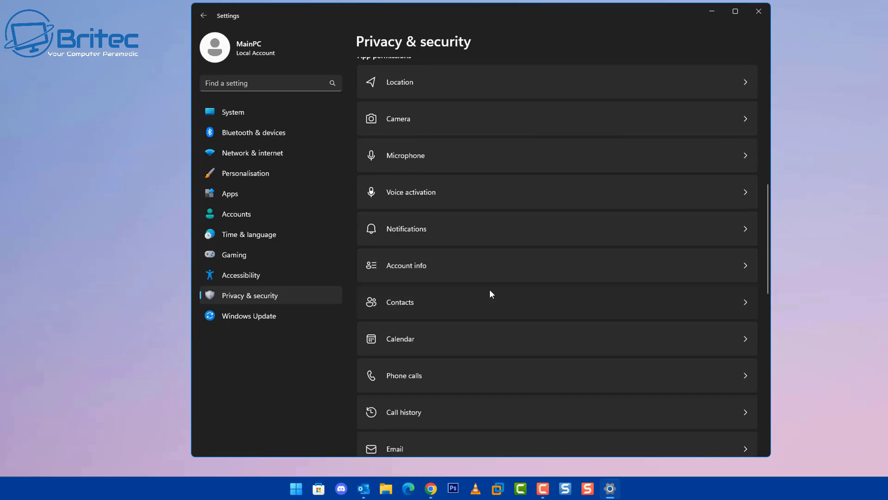
{"action": "left_click", "coordinate": [739, 78]}
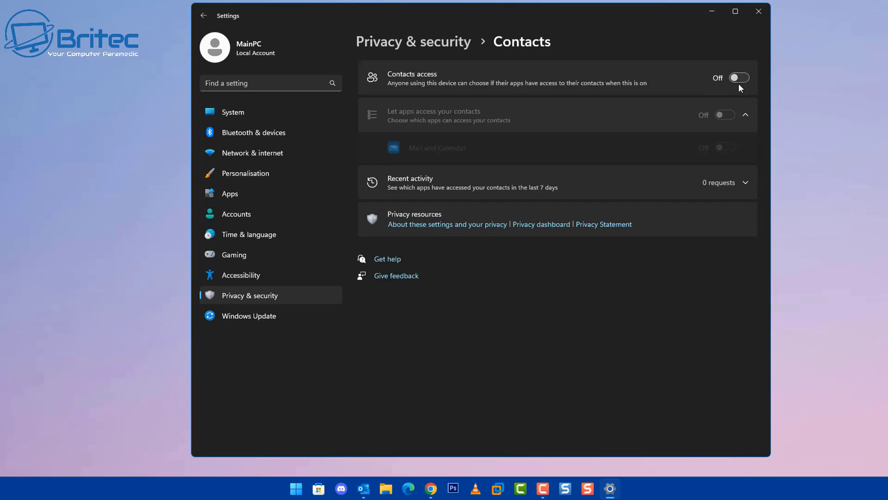
{"action": "left_click", "coordinate": [202, 17]}
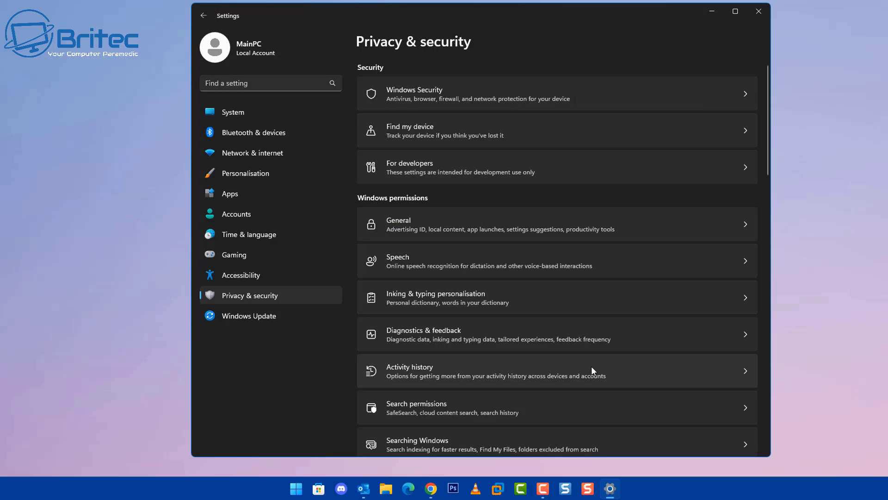
Check the Activity history settings under Windows permissions and return to the Privacy & security overview.
{"action": "scroll", "coordinate": [590, 366], "scroll_direction": "down", "scroll_amount": 1}
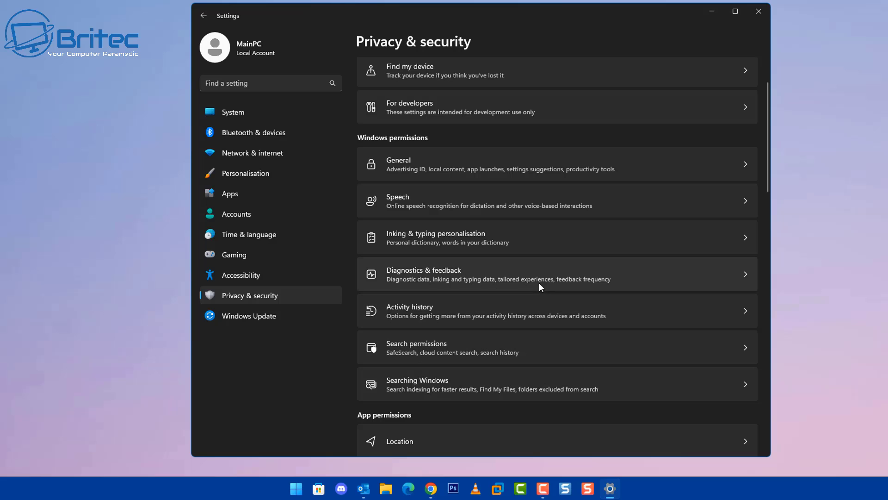
{"action": "left_click", "coordinate": [524, 307]}
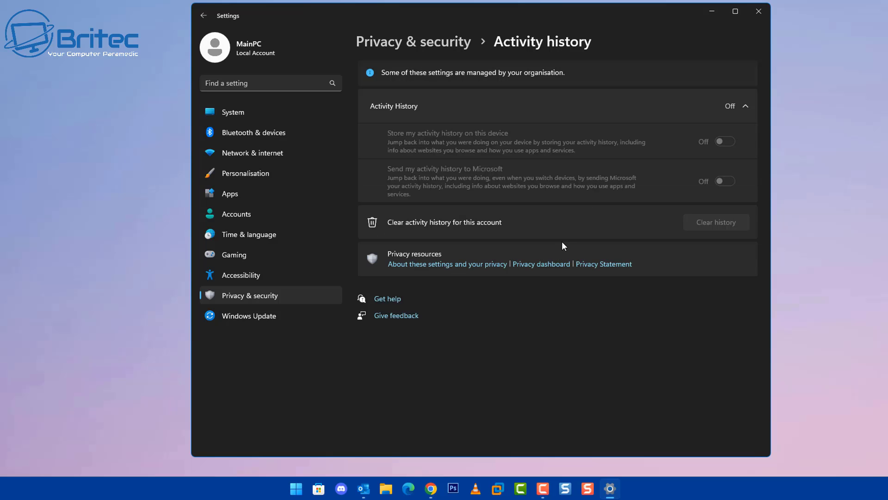
{"action": "left_click", "coordinate": [203, 15]}
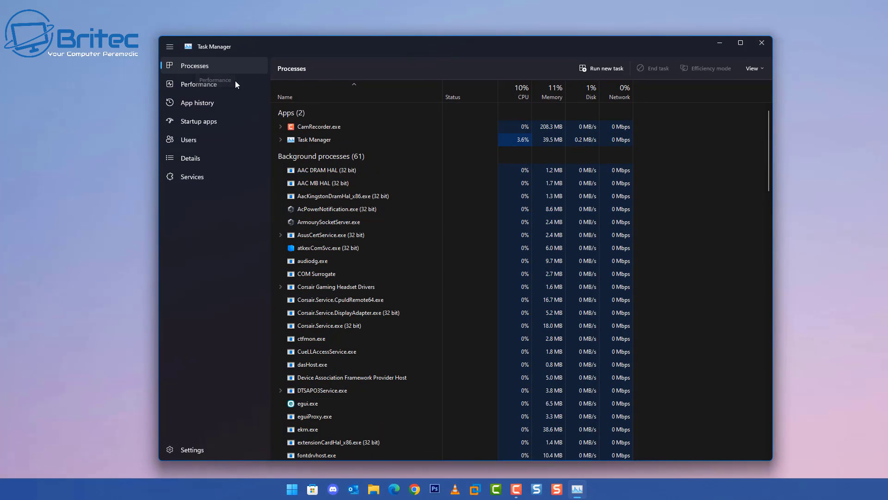
In Task Manager, examine the CPU performance graph and the list of running processes, including the contents of the expandable NVIDIA Container entry.
{"action": "left_click", "coordinate": [198, 85]}
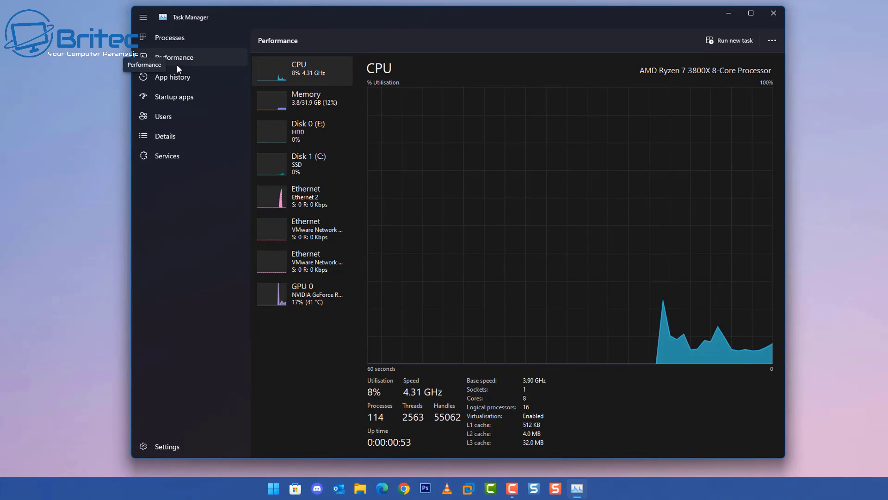
{"action": "left_click", "coordinate": [182, 37]}
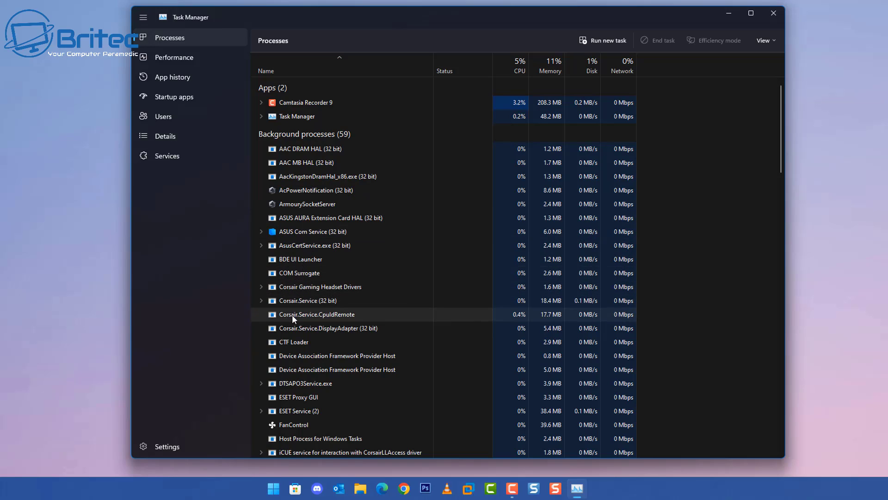
{"action": "scroll", "coordinate": [292, 323], "scroll_direction": "down", "scroll_amount": 2}
{"action": "scroll", "coordinate": [291, 318], "scroll_direction": "down", "scroll_amount": 15}
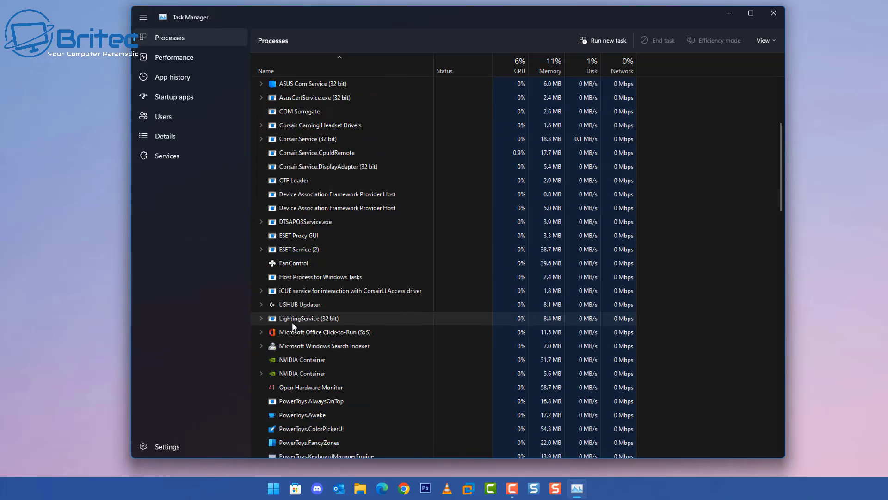
{"action": "scroll", "coordinate": [296, 329], "scroll_direction": "down", "scroll_amount": 15}
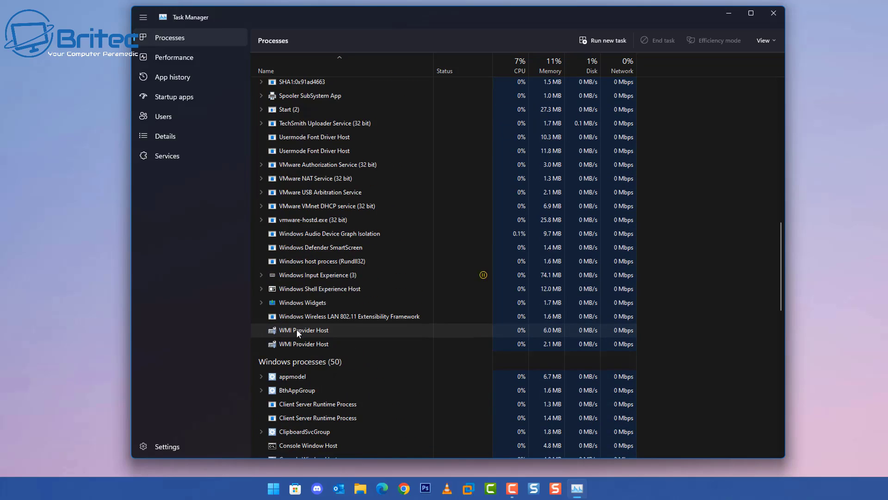
{"action": "scroll", "coordinate": [306, 344], "scroll_direction": "down", "scroll_amount": 5}
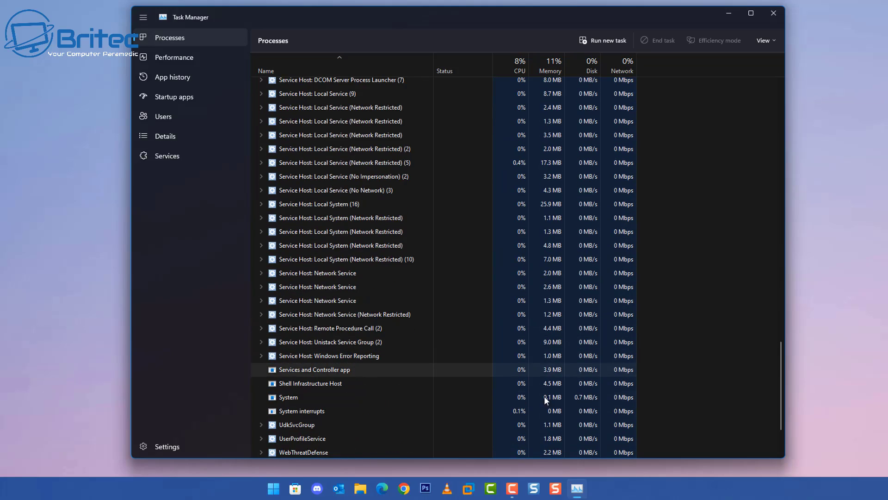
{"action": "left_click_drag", "start_coordinate": [778, 369], "coordinate": [787, 188]}
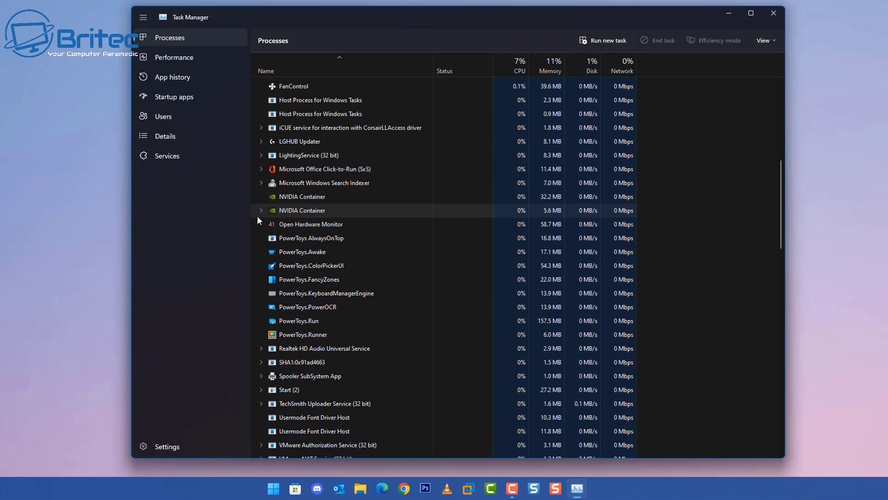
{"action": "left_click", "coordinate": [262, 211]}
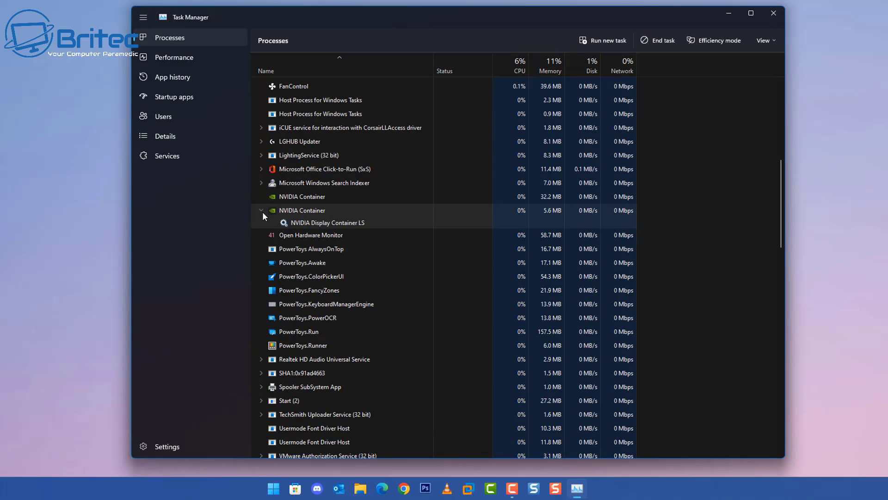
{"action": "left_click", "coordinate": [262, 211]}
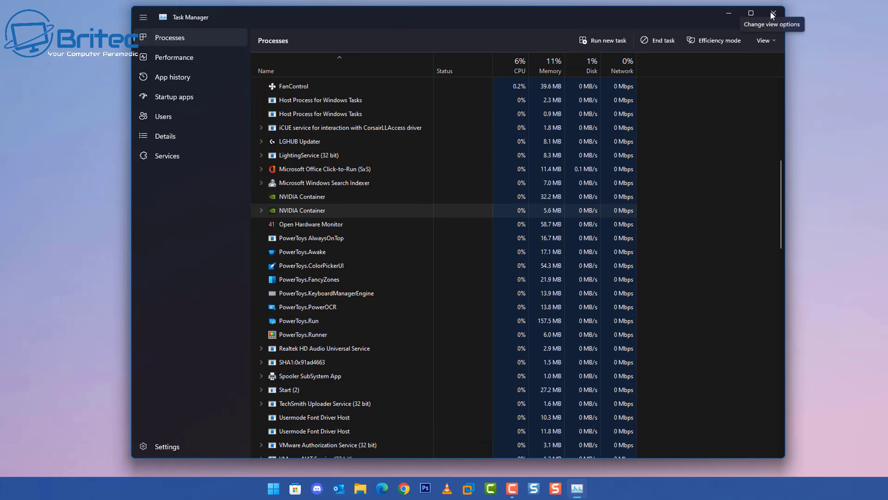
Check the CPU performance graph and process count in Task Manager, and close Task Manager.
{"action": "left_click", "coordinate": [183, 53]}
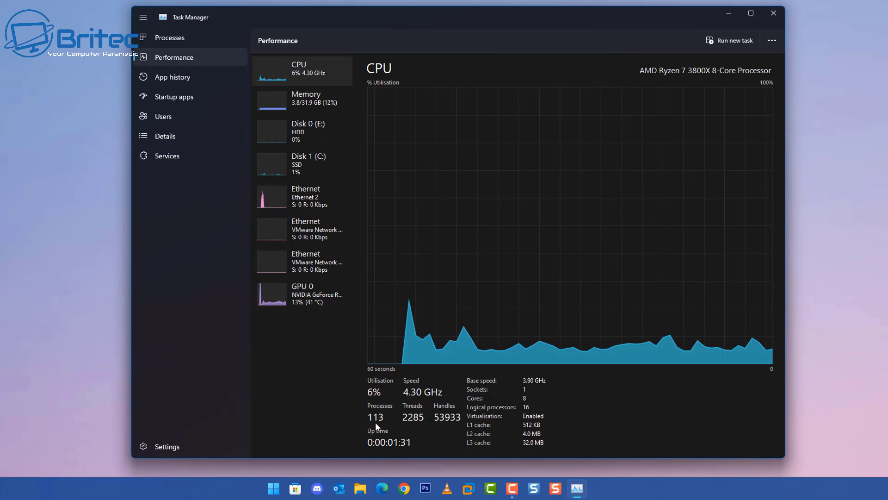
{"action": "left_click", "coordinate": [778, 15]}
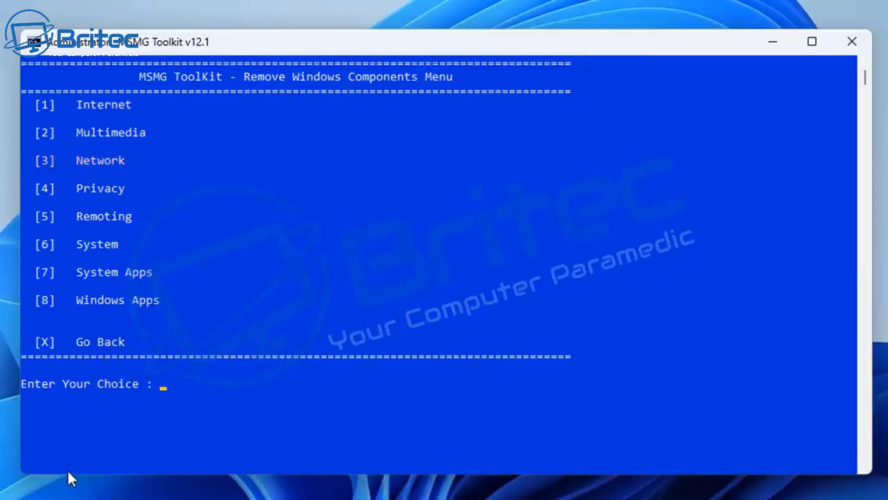
In MSMG Toolkit, review the removable Network components and return to the list of Windows component categories.
{"action": "type", "text": "3"}
{"action": "key", "text": "Return"}
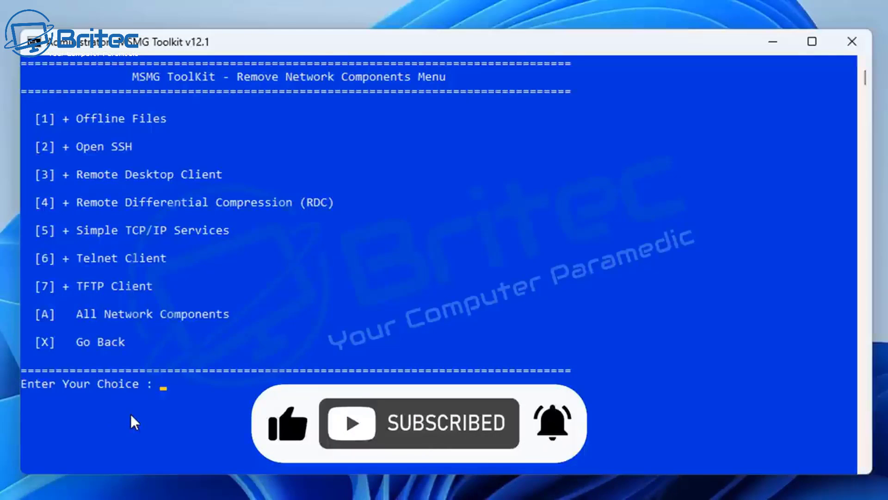
{"action": "type", "text": "x"}
{"action": "key", "text": "Return"}
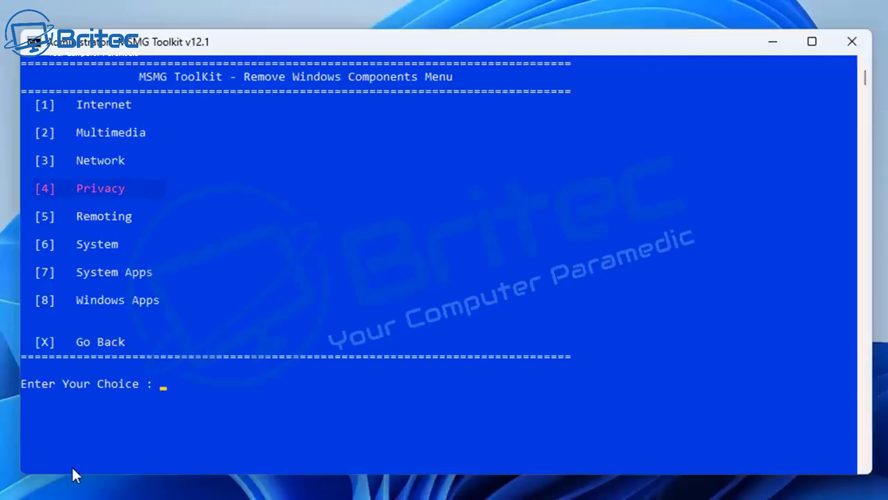
Mark Assigned Access, CEIP, Face Recognition, Location Service, Picture Password, Pin SignIn Support, WiFi Sense and Windows Insider Hub for removal among the Privacy components.
{"action": "type", "text": "4"}
{"action": "key", "text": "Return"}
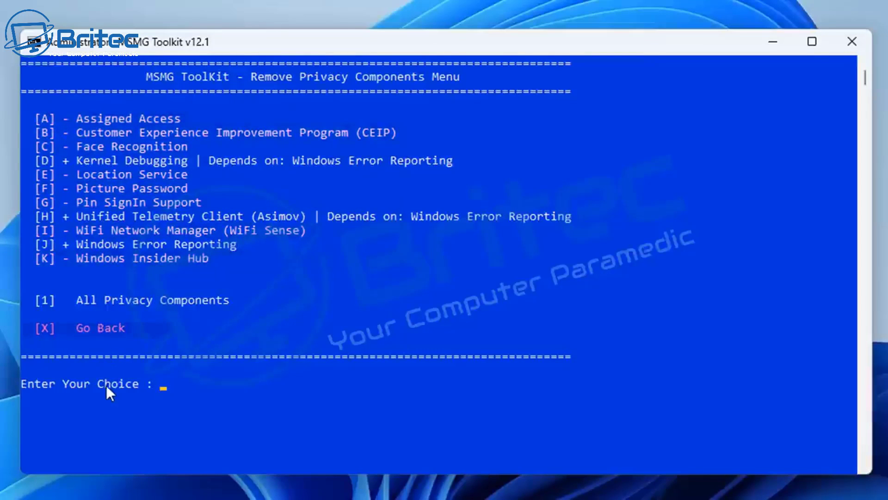
{"action": "type", "text": "x"}
{"action": "key", "text": "Return"}
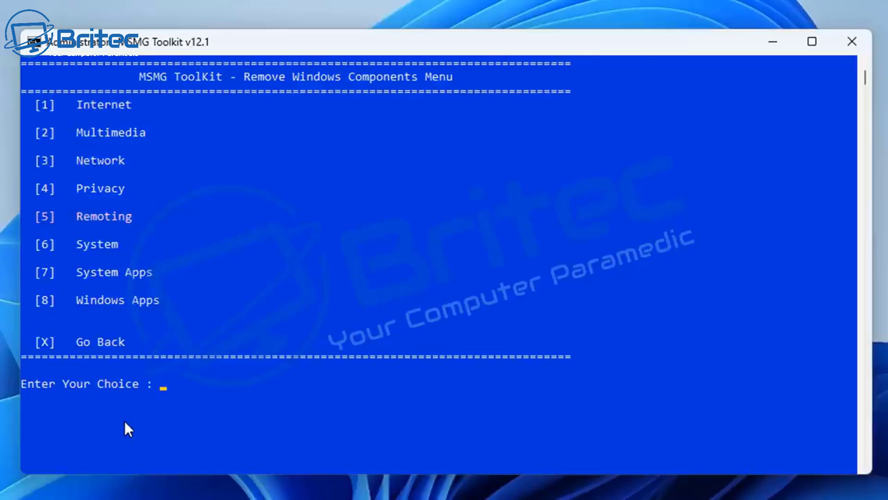
Mark MultiPoint Connector, OneDrive Desktop Client and Remote Registry for removal among the Remoting components, and return to the category list.
{"action": "type", "text": "5"}
{"action": "key", "text": "Return"}
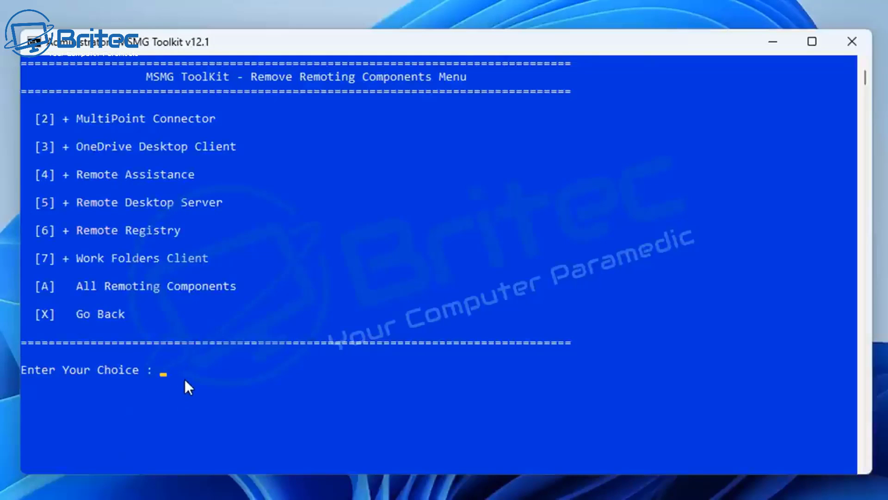
{"action": "type", "text": "2"}
{"action": "key", "text": "Return"}
{"action": "type", "text": "3"}
{"action": "key", "text": "Return"}
{"action": "type", "text": "6"}
{"action": "key", "text": "Return"}
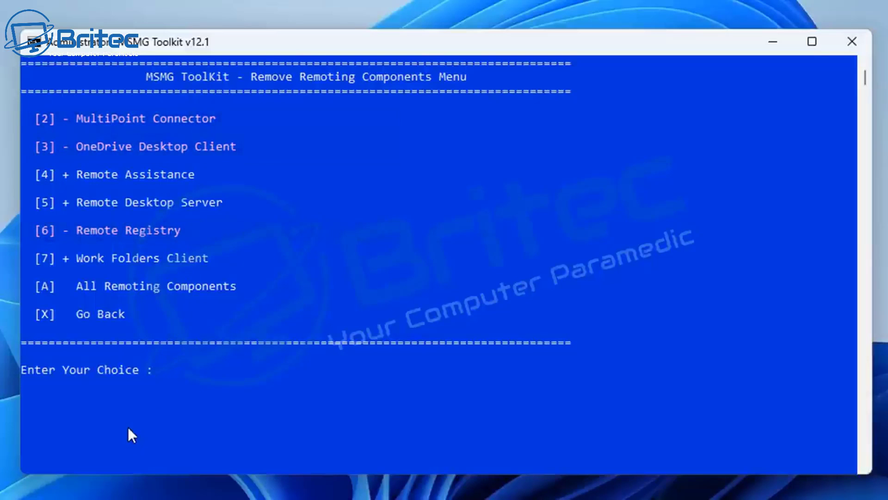
{"action": "type", "text": "x"}
{"action": "key", "text": "Return"}
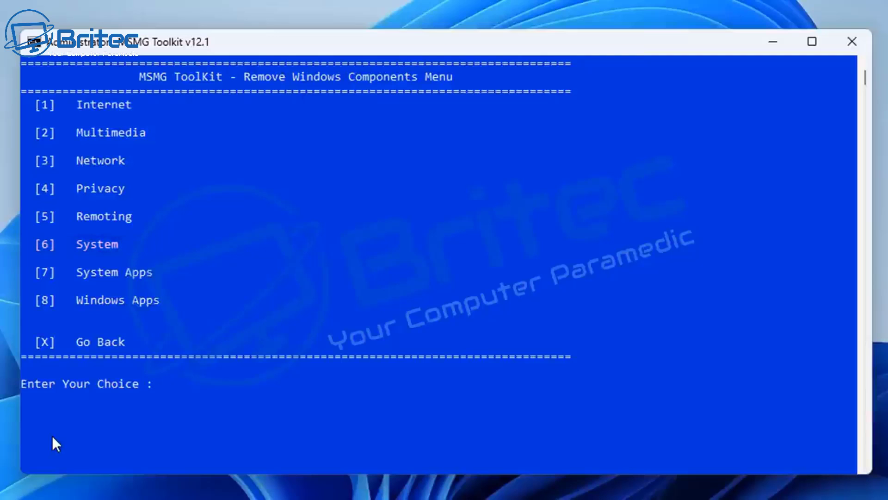
Open the list of removable System components.
{"action": "type", "text": "6"}
{"action": "key", "text": "Return"}
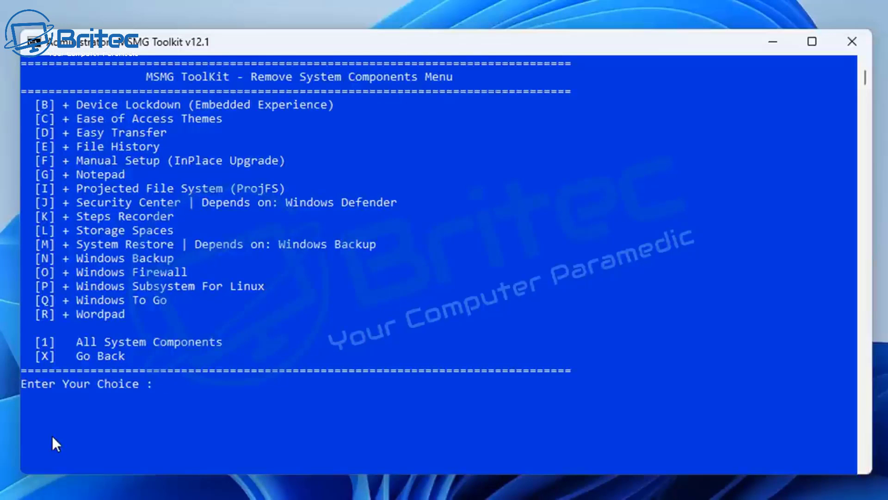